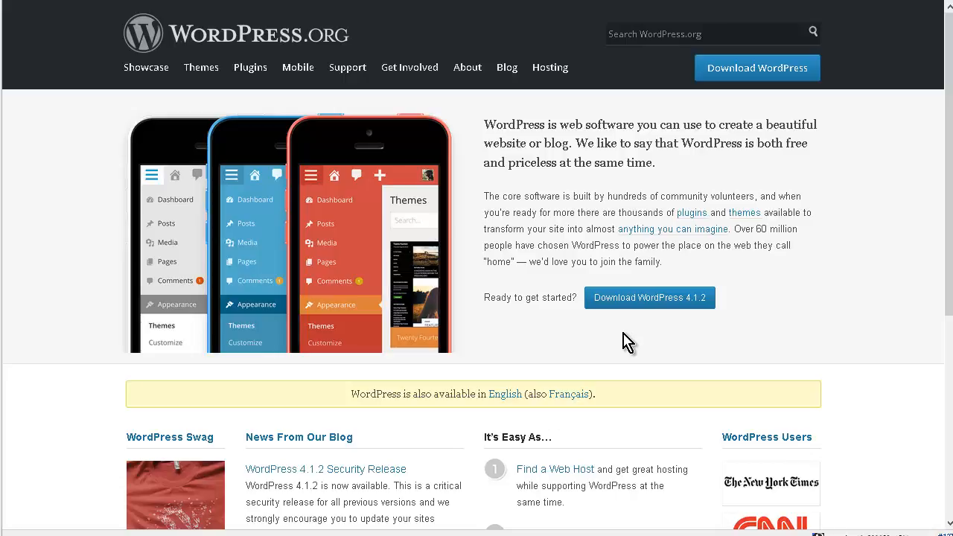
# Switch to the WordPress.com tab, which offers free hosted websites.
pyautogui.hotkey('ctrl', 'Tab')
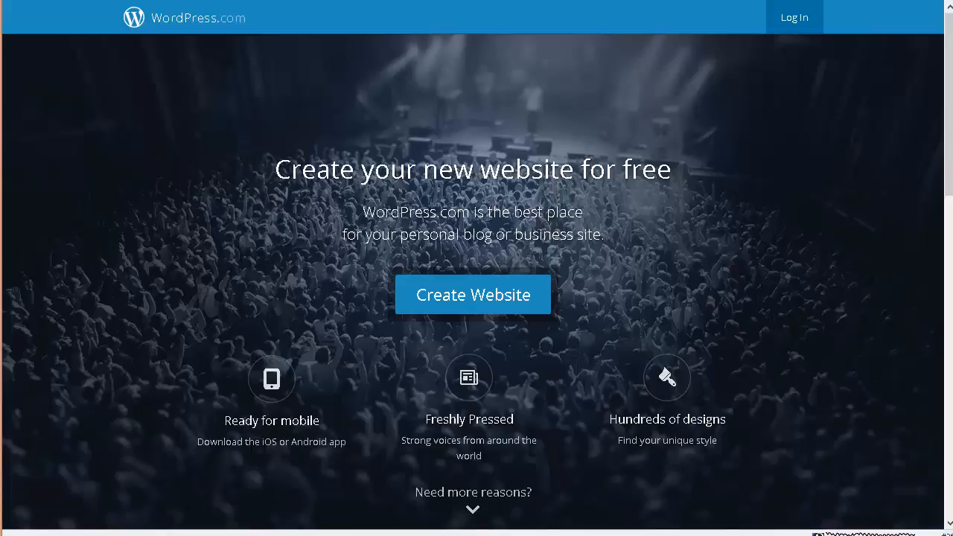
# Return to the WordPress.org tab, then move on to the GoDaddy Canada hosting tab.
pyautogui.click(253, 1)
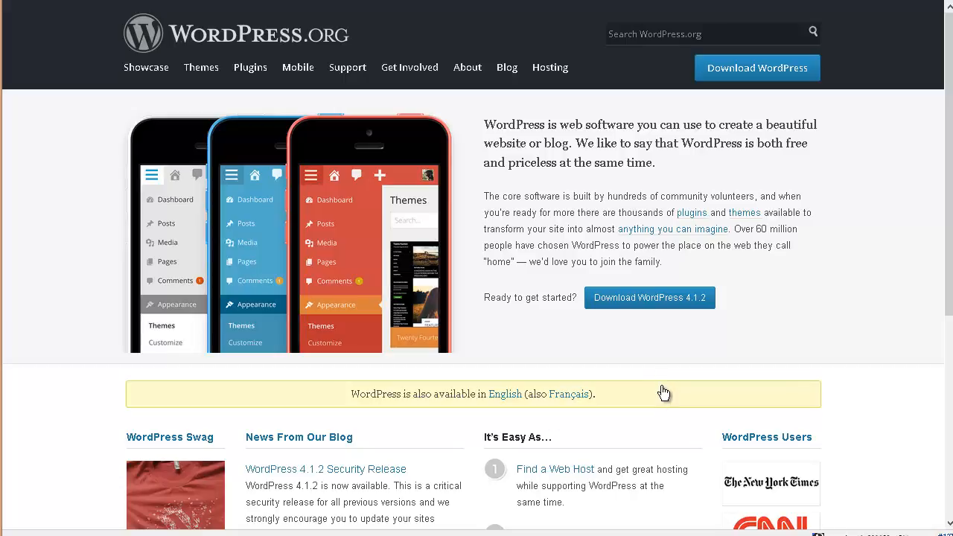
pyautogui.hotkey('ctrl', 'Tab')
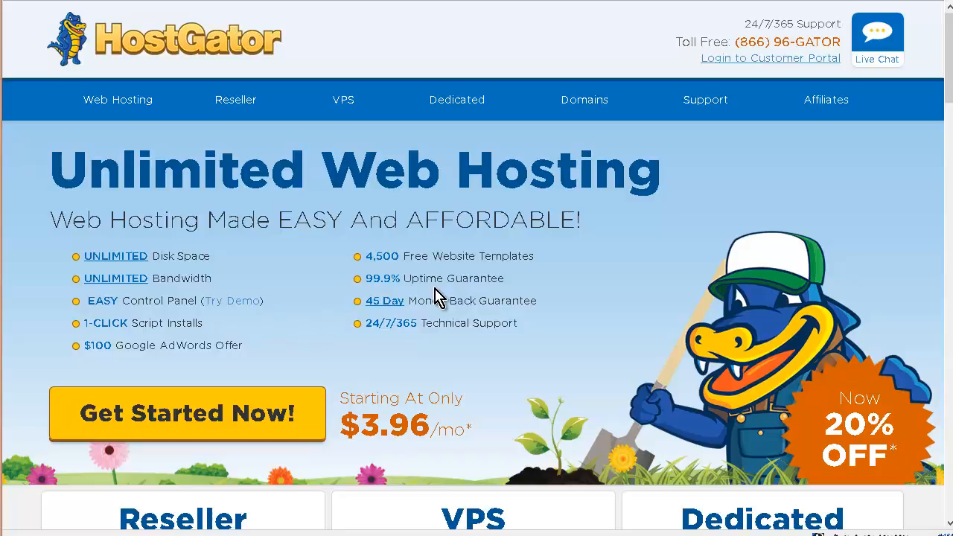
# Open HostGator's Web Hosting page and scroll through its hosting plans.
pyautogui.scroll(-5, 437, 297)
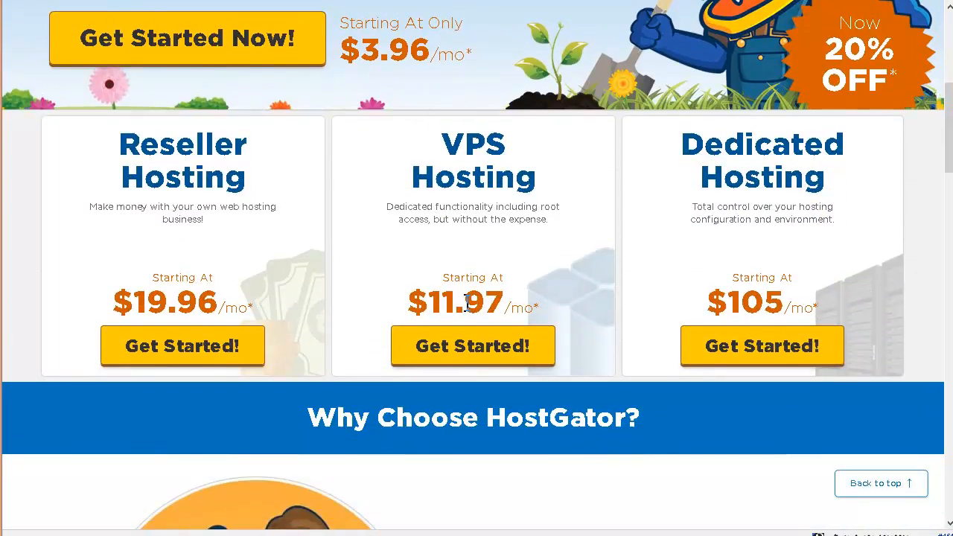
pyautogui.scroll(4, 600, 263)
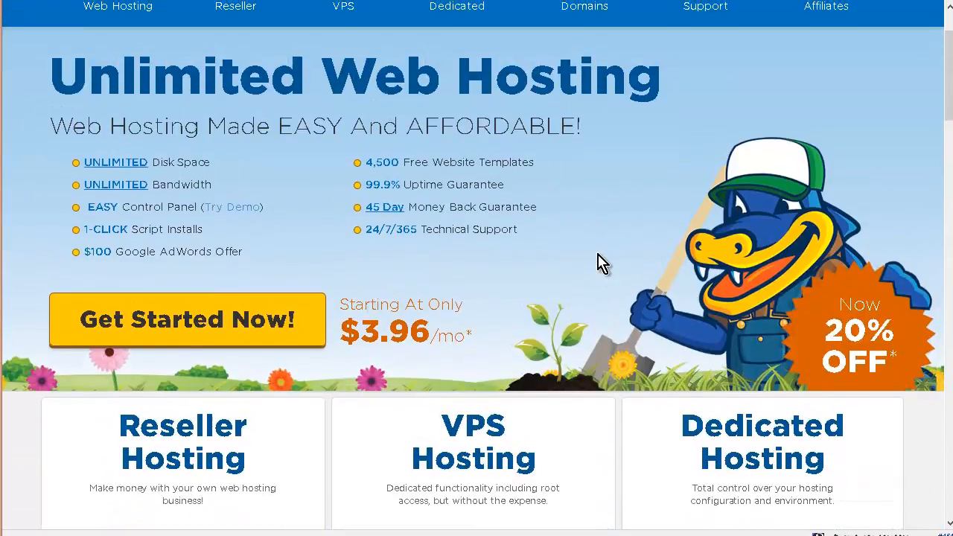
pyautogui.scroll(2, 600, 264)
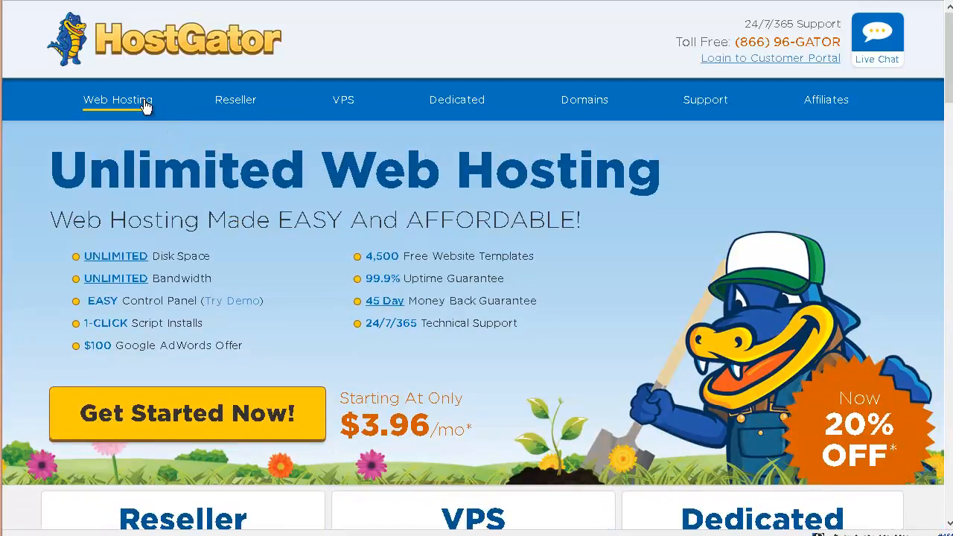
pyautogui.click(146, 107)
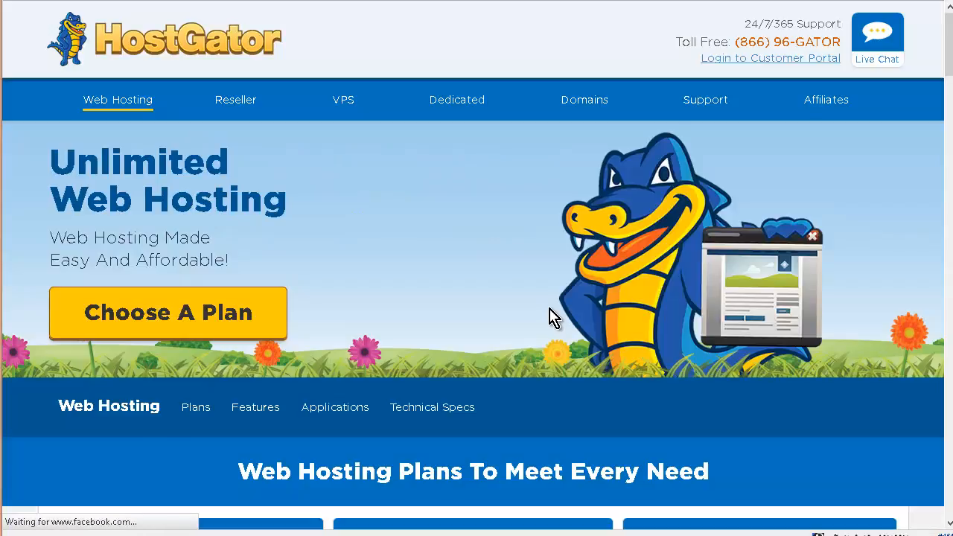
pyautogui.scroll(-1, 551, 317)
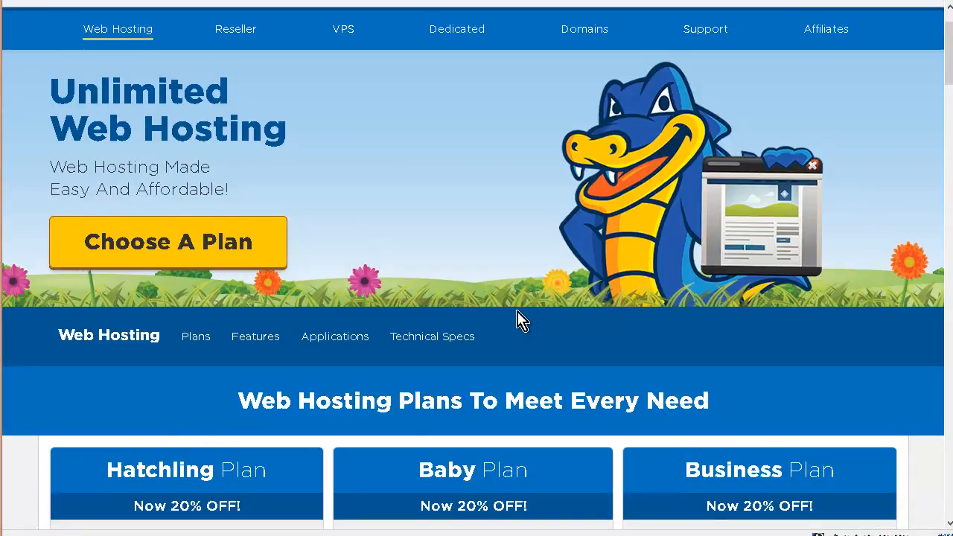
pyautogui.scroll(-2, 499, 327)
pyautogui.scroll(-1, 480, 333)
pyautogui.scroll(-2, 468, 327)
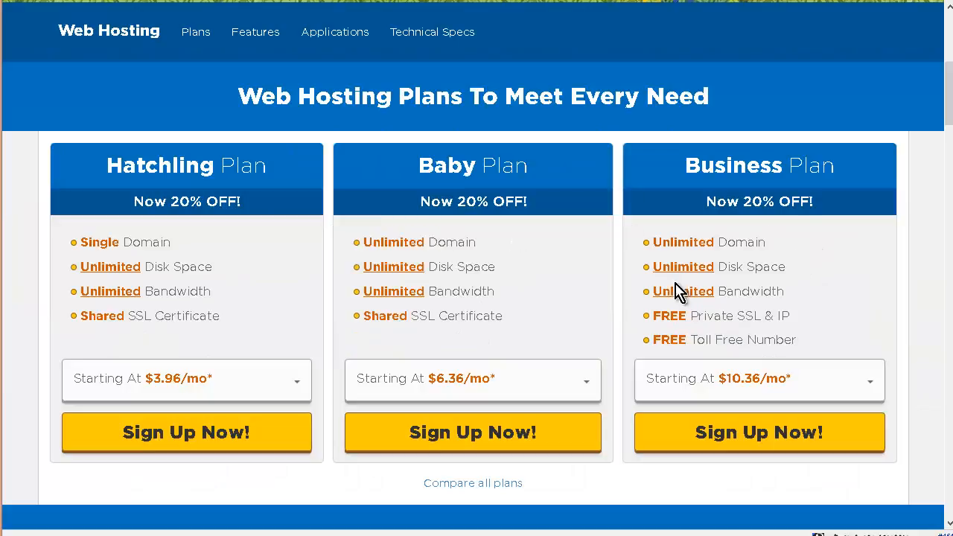
pyautogui.scroll(-3, 412, 166)
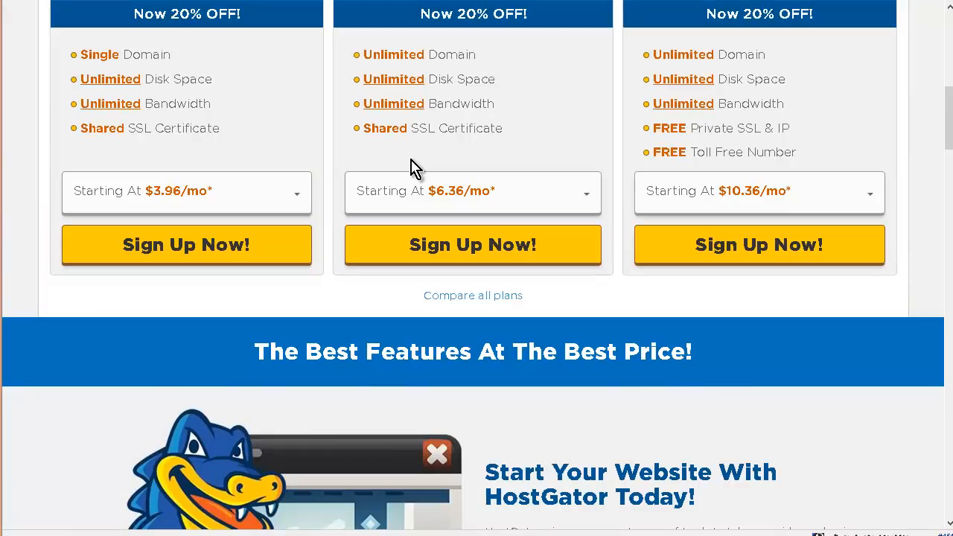
# Open the full comparison of all hosting plans and scroll through the feature table.
pyautogui.click(488, 297)
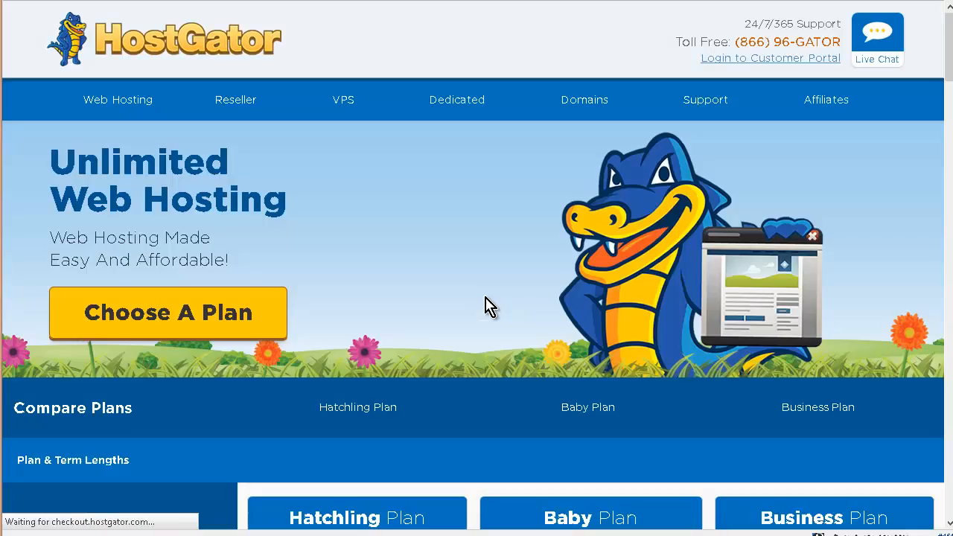
pyautogui.scroll(-4, 517, 289)
pyautogui.scroll(-5, 482, 391)
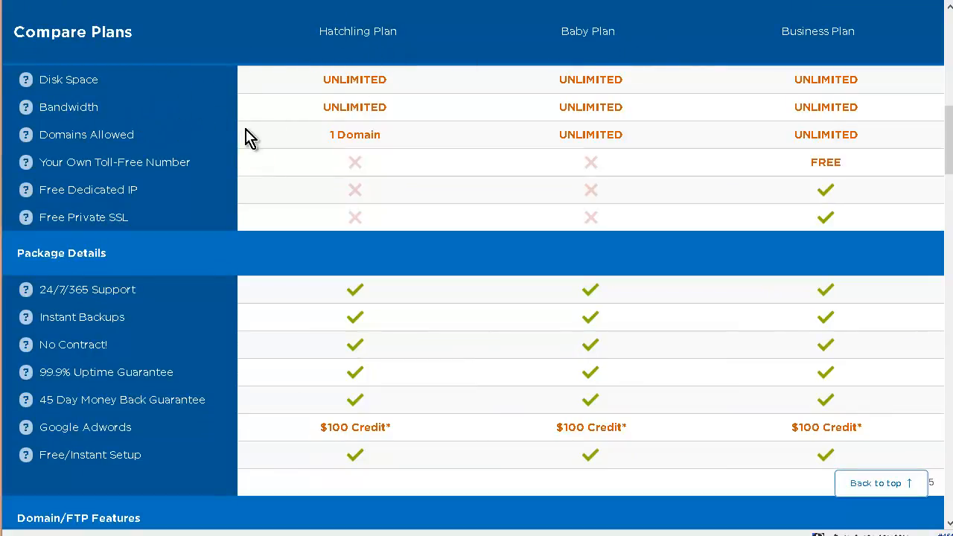
pyautogui.scroll(1, 250, 140)
pyautogui.scroll(1, 250, 140)
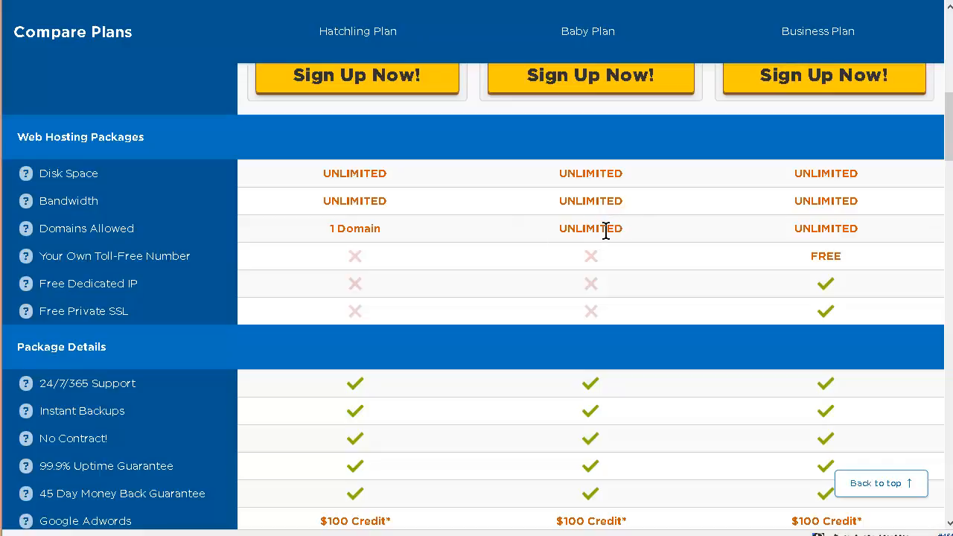
pyautogui.scroll(-7, 603, 228)
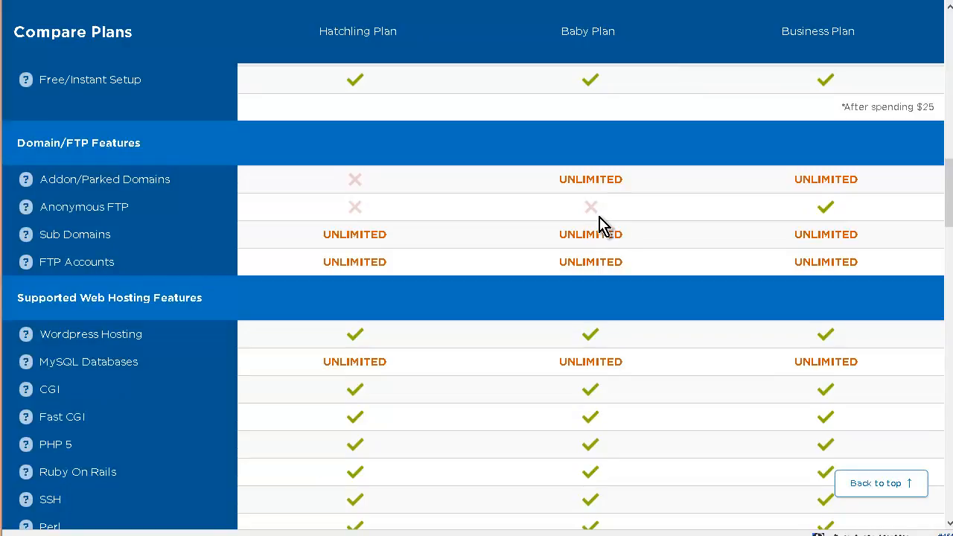
pyautogui.scroll(-2, 285, 188)
pyautogui.scroll(-7, 669, 210)
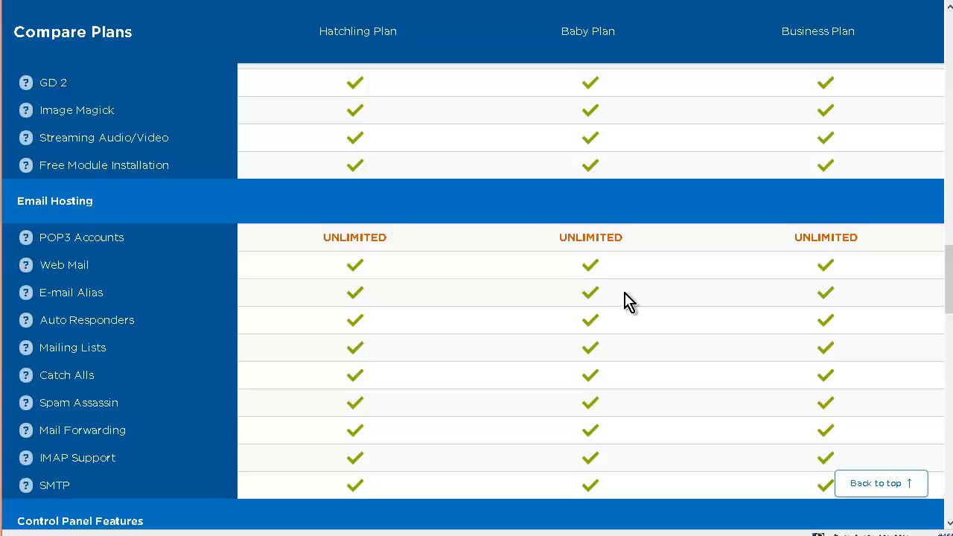
pyautogui.scroll(1, 625, 308)
pyautogui.scroll(15, 626, 307)
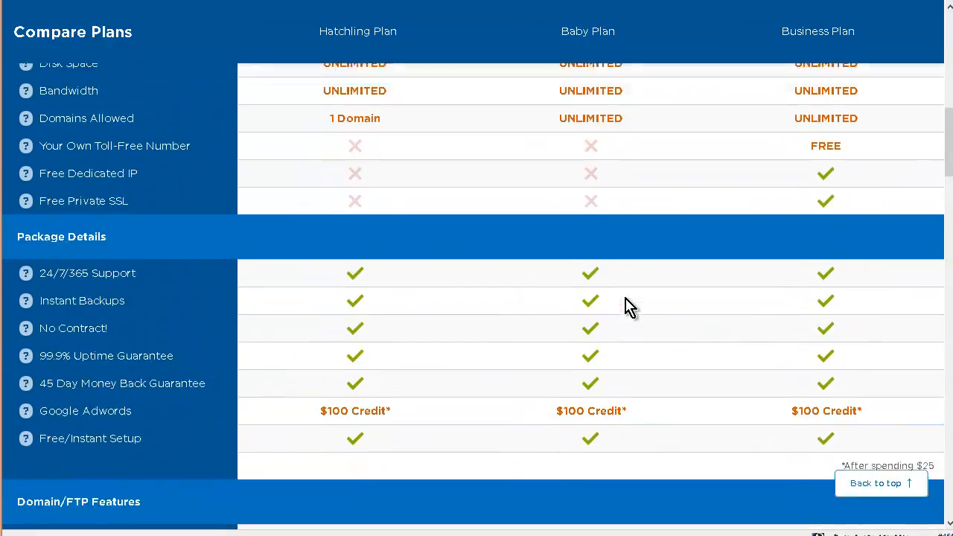
pyautogui.scroll(3, 626, 307)
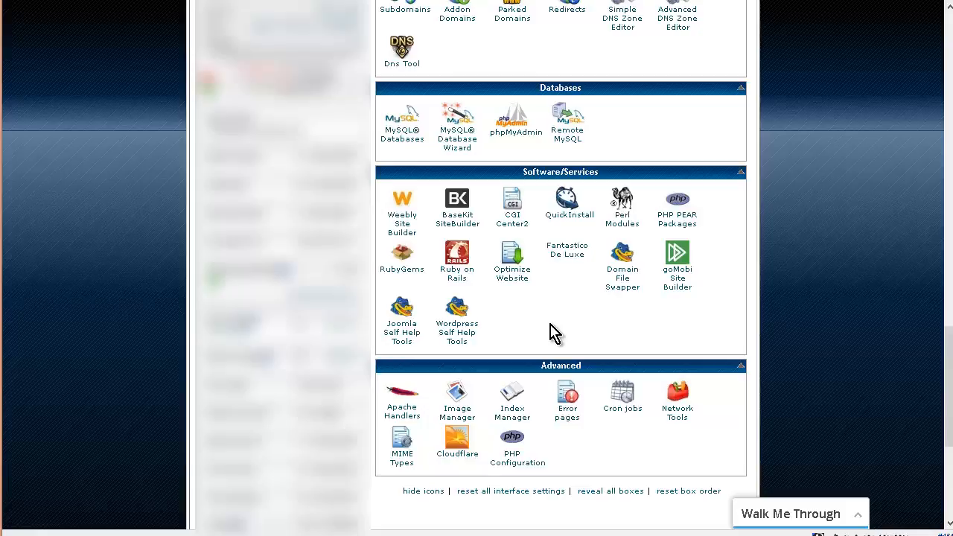
# Open QuickInstall in cPanel and view its WordPress 4.0.1 blog software option.
pyautogui.click(565, 200)
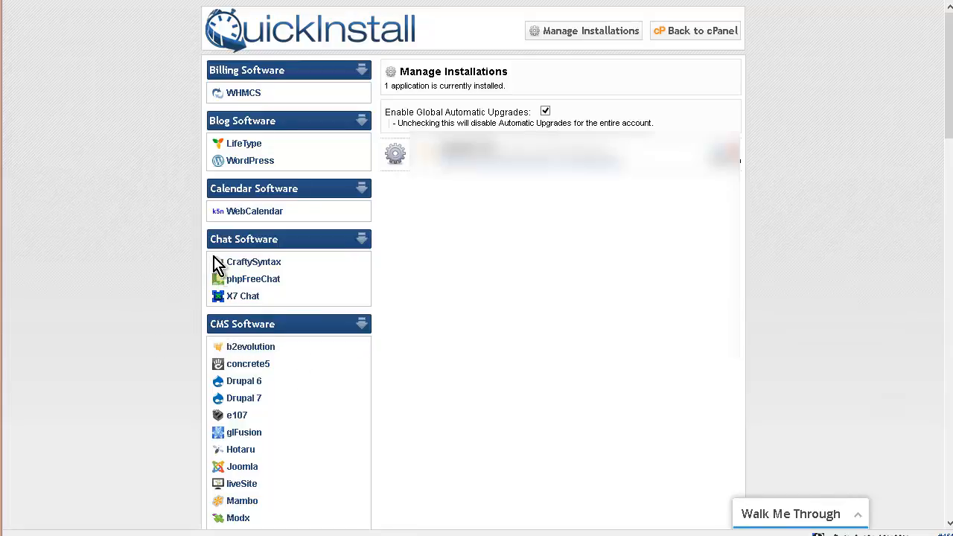
pyautogui.click(262, 162)
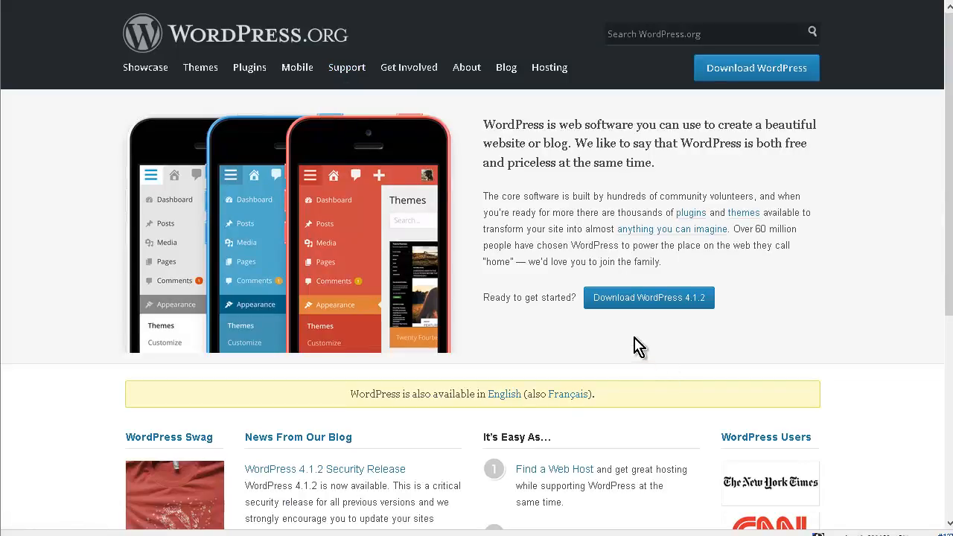
# Download the WordPress 4.1.2 zip package and save it to the computer.
pyautogui.click(651, 299)
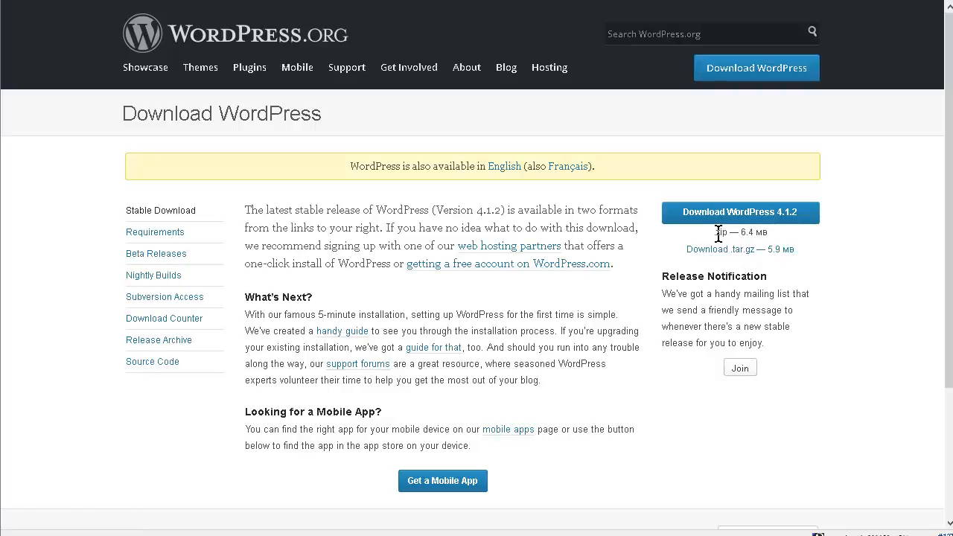
pyautogui.click(780, 219)
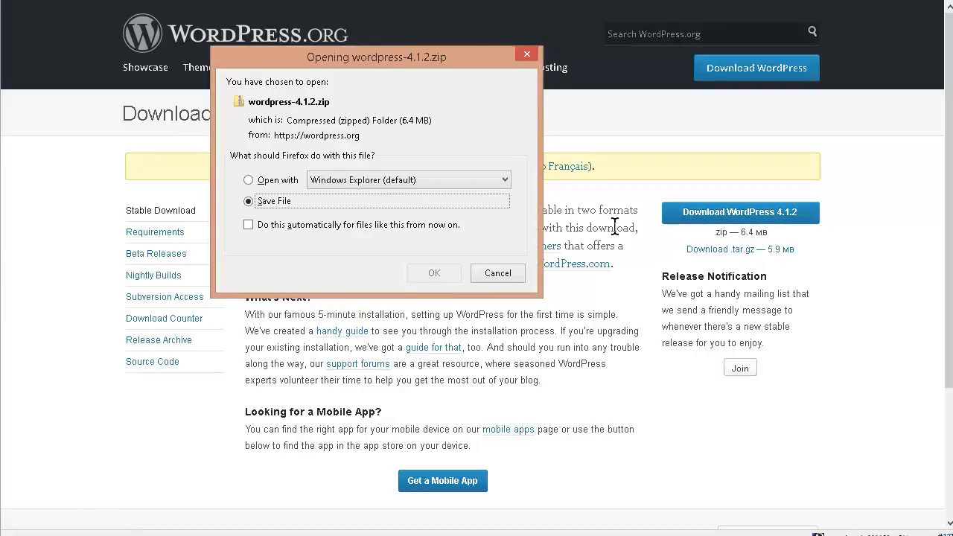
pyautogui.click(459, 271)
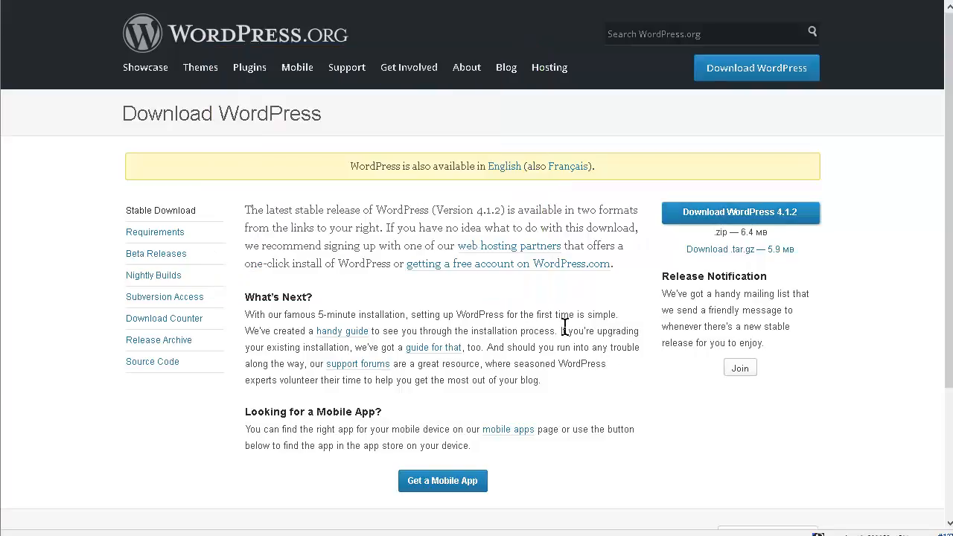
# Extract wordpress-4.1.2.zip from Downloads into a wordpress-4.1.2 folder.
pyautogui.hotkey('alt', 'Tab')
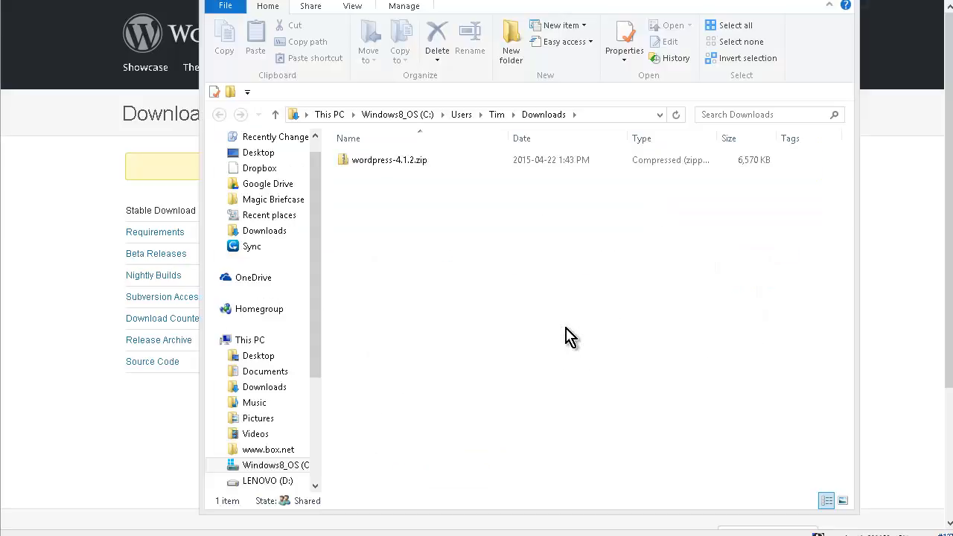
pyautogui.click(389, 162)
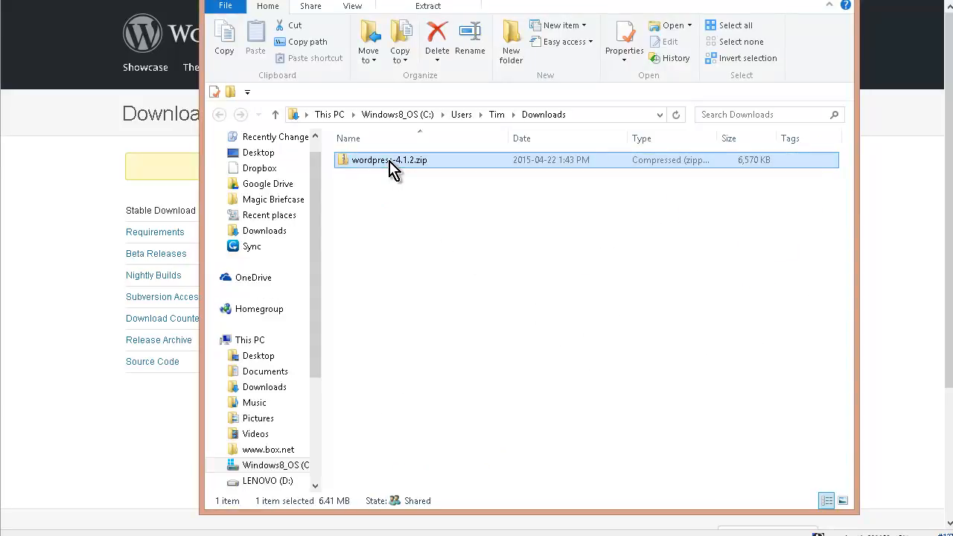
pyautogui.doubleClick(389, 160)
pyautogui.rightClick(392, 168)
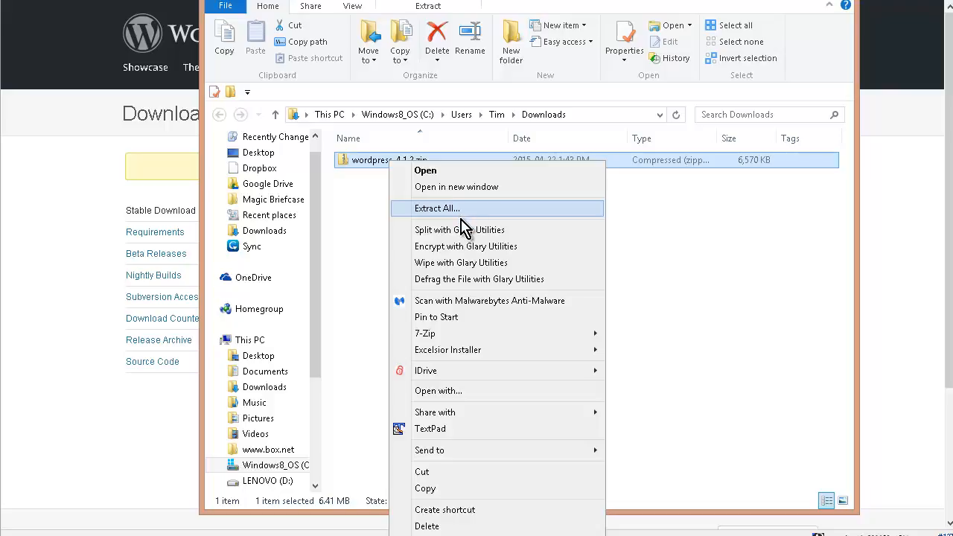
pyautogui.moveTo(464, 336)
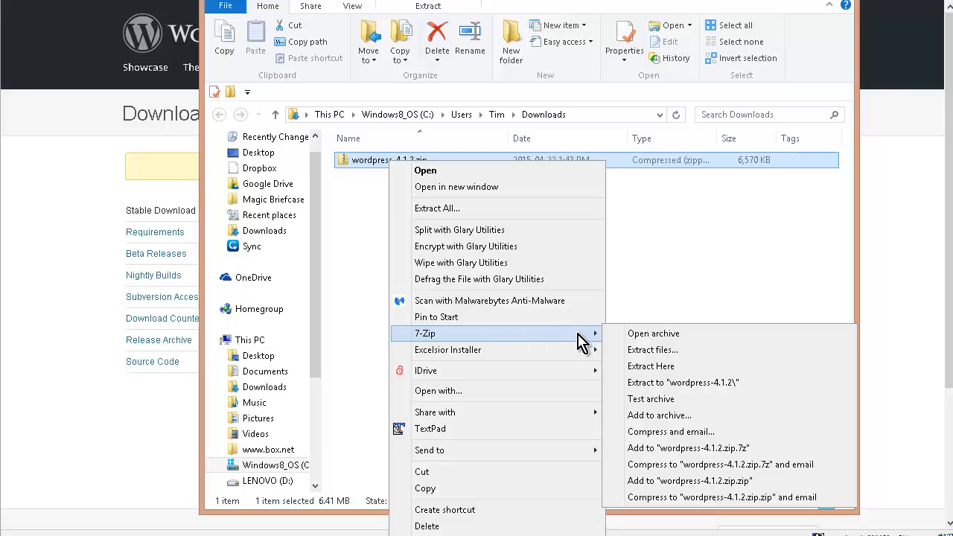
pyautogui.click(669, 353)
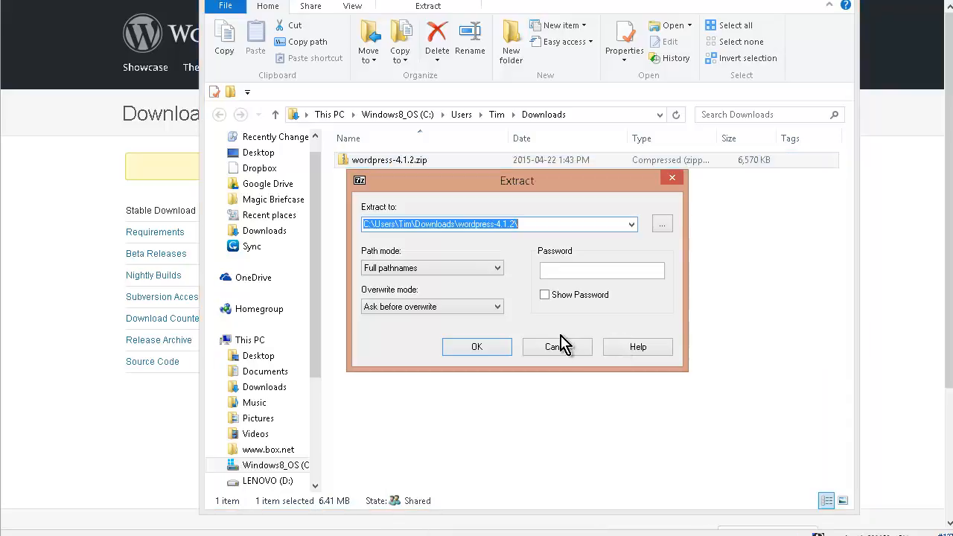
pyautogui.click(478, 350)
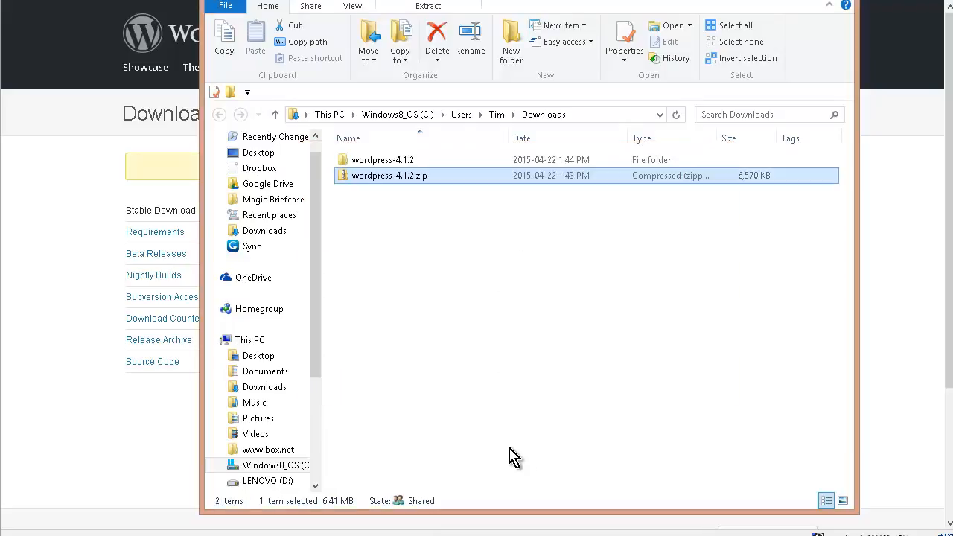
# Open the extracted wordpress-4.1.2 and inner wordpress folders, then switch to FileZilla.
pyautogui.doubleClick(411, 161)
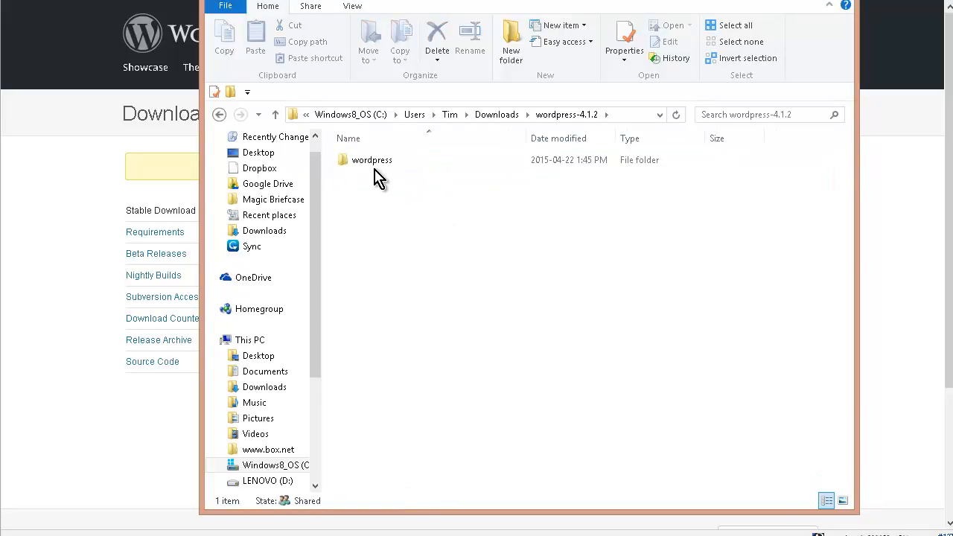
pyautogui.doubleClick(372, 161)
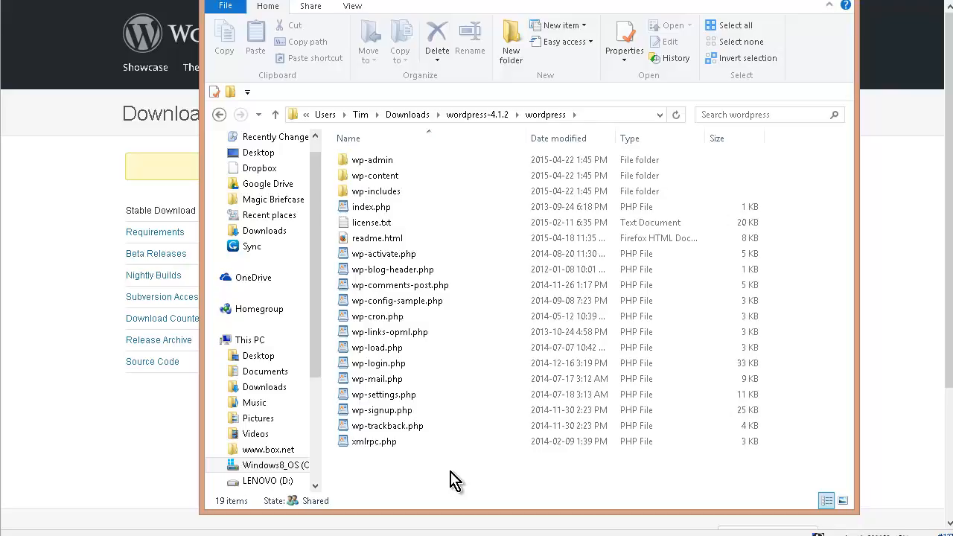
pyautogui.hotkey('alt', 'Tab')
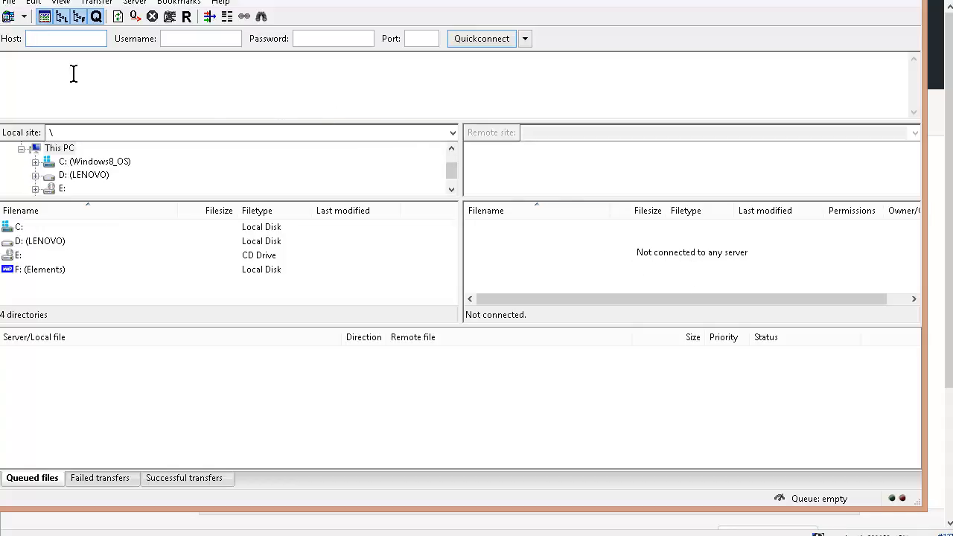
# Look through FileZilla's File menu for saved site connections, closing it without choosing.
pyautogui.moveTo(52, 38)
pyautogui.click(10, 3)
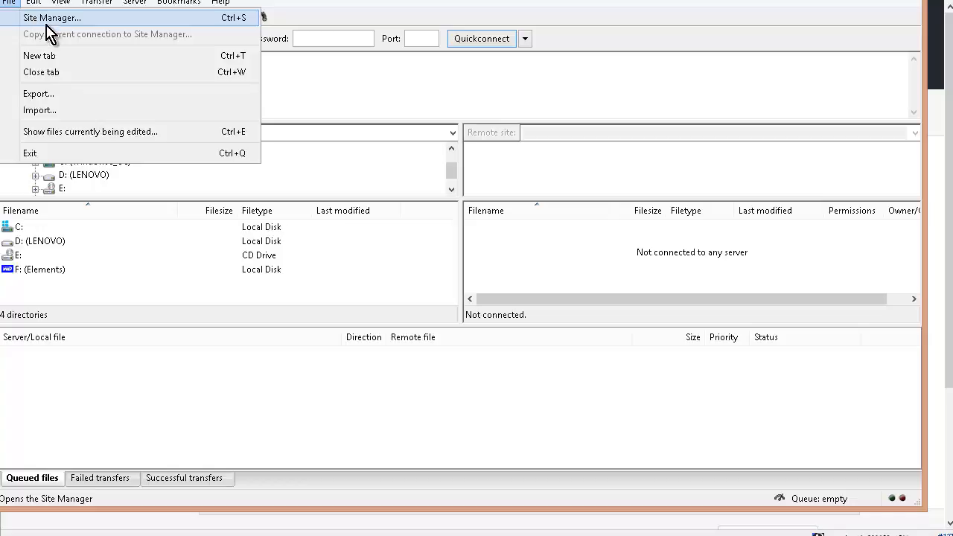
pyautogui.click(335, 102)
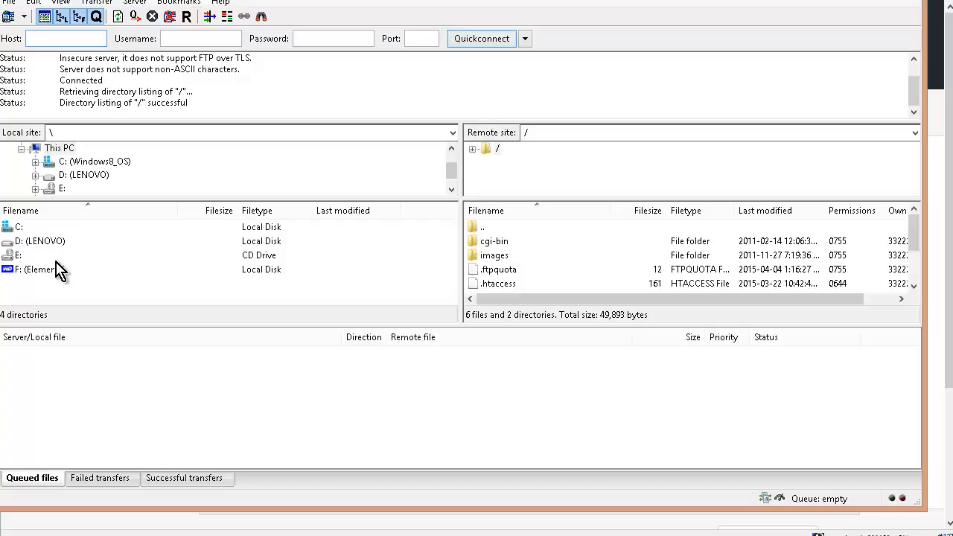
# Browse the local pane to Downloads' wordpress-4.1.2 folder and open its inner wordpress folder.
pyautogui.click(28, 228)
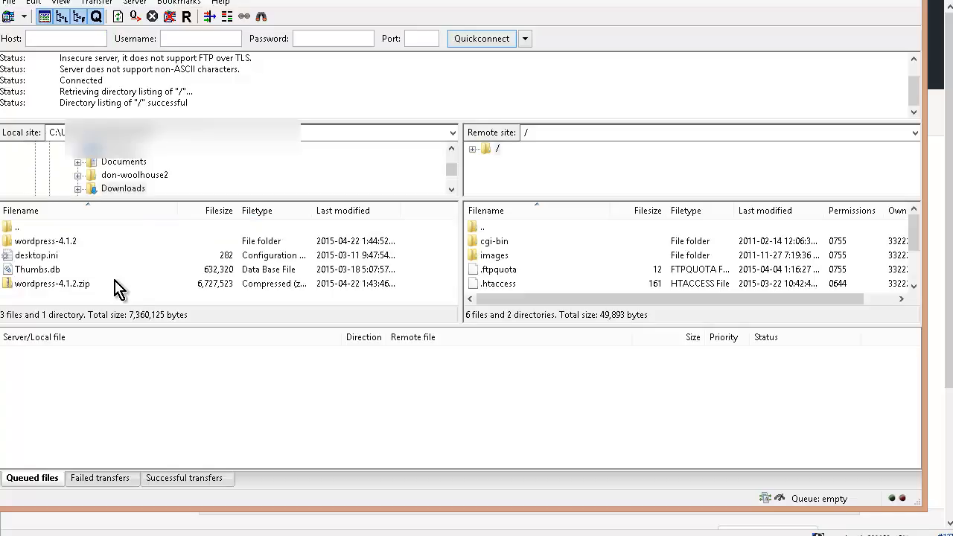
pyautogui.doubleClick(72, 248)
pyautogui.click(49, 252)
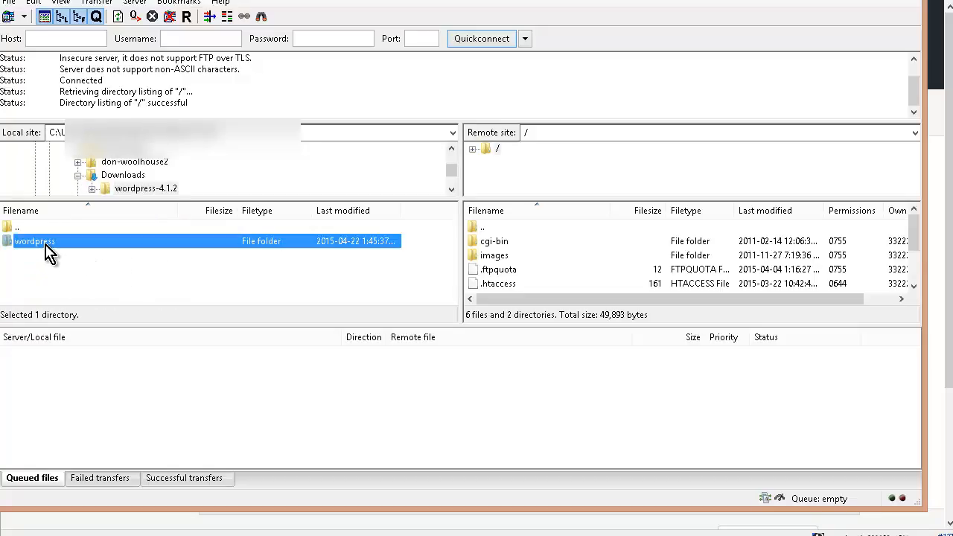
pyautogui.doubleClick(49, 252)
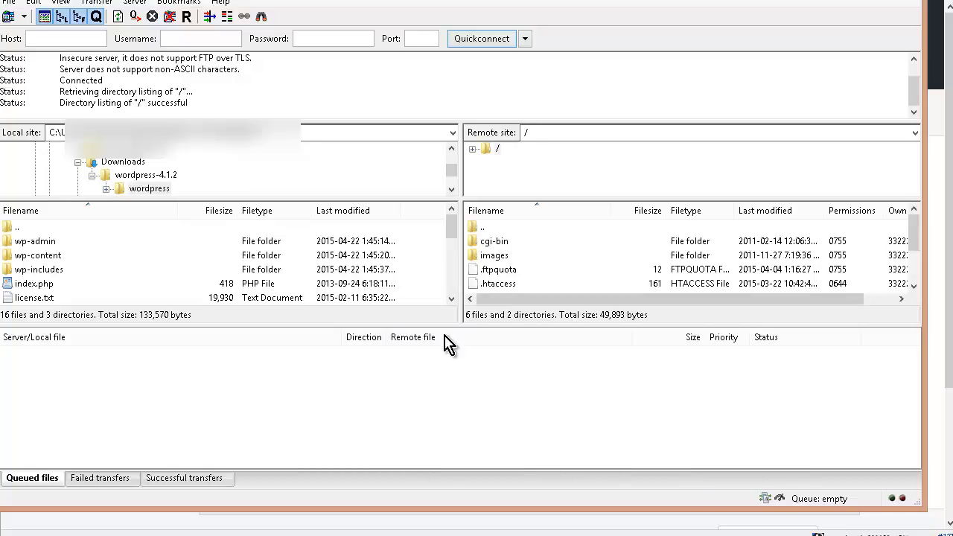
# Select every file and folder in the local wordpress folder and upload them to the server.
pyautogui.click(74, 241)
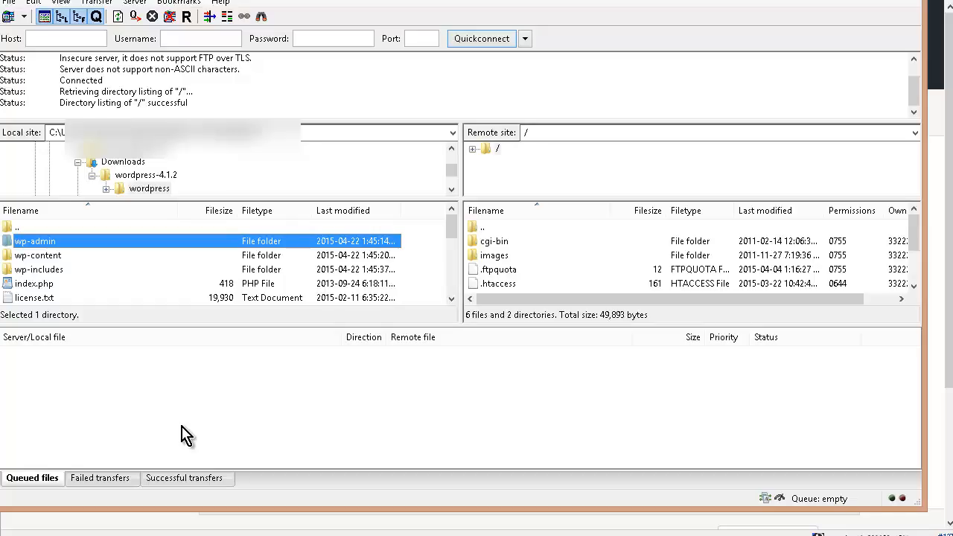
pyautogui.hotkey('ctrl', 'a')
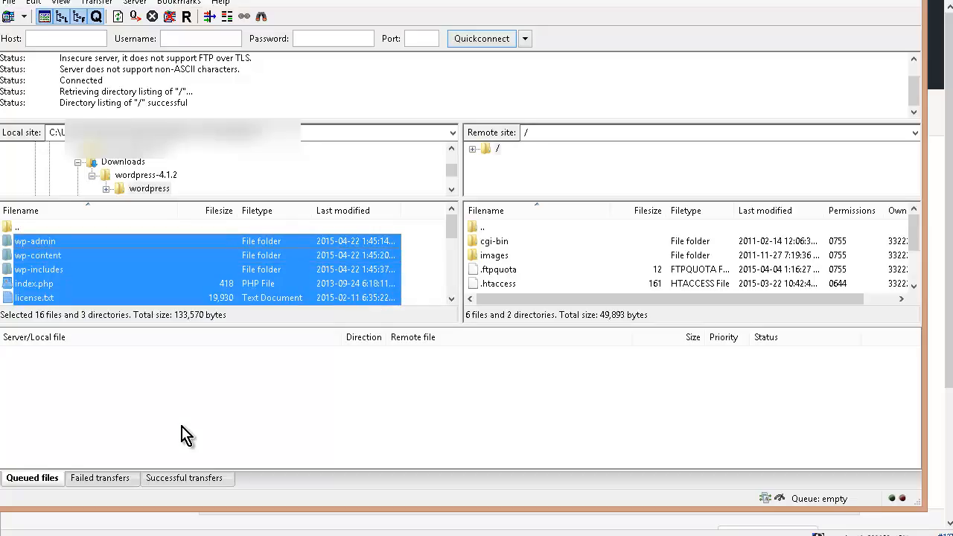
pyautogui.rightClick(154, 259)
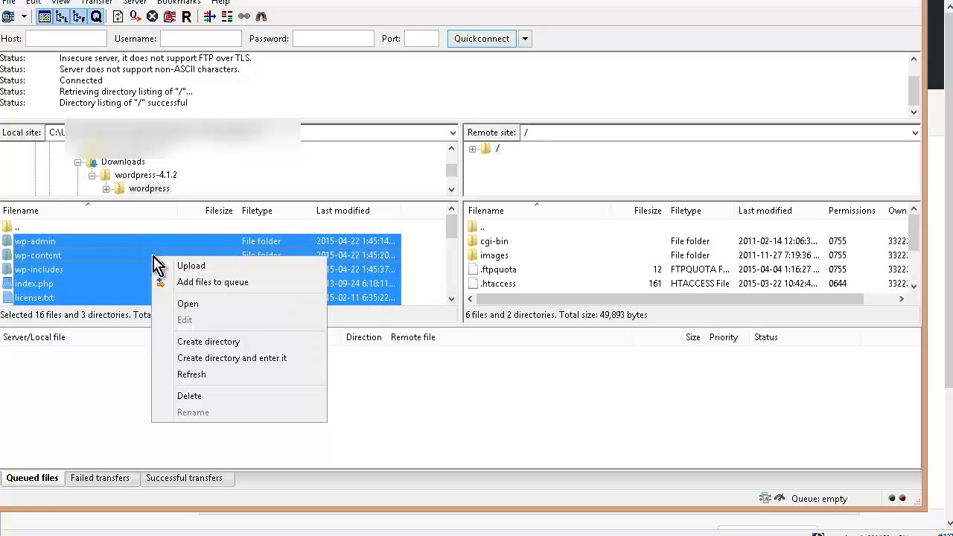
pyautogui.click(191, 266)
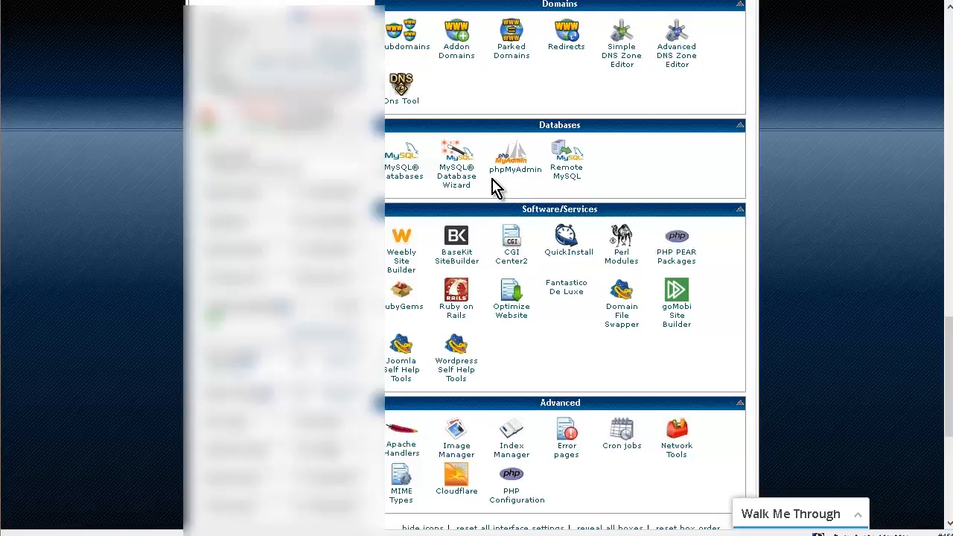
# Use the MySQL Database Wizard to create a new database named tst123.
pyautogui.click(453, 154)
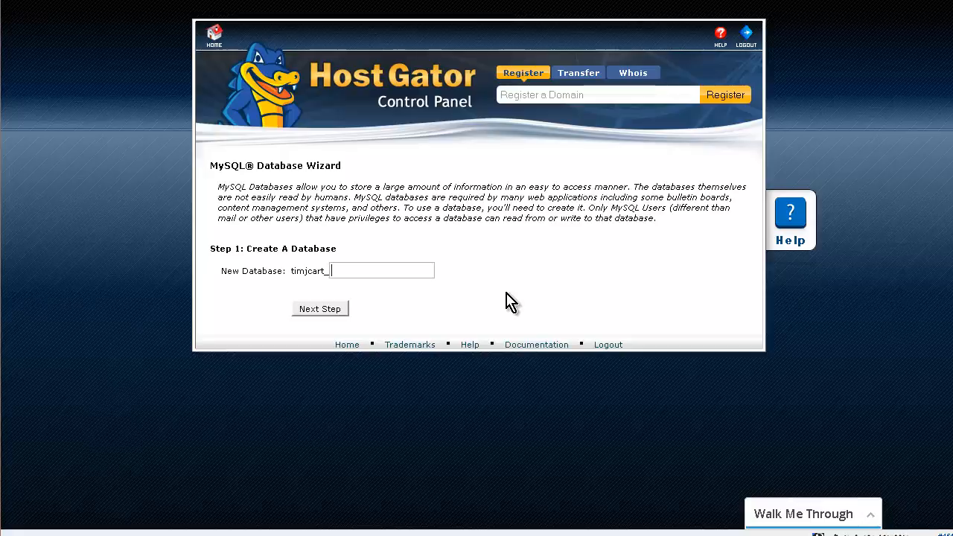
pyautogui.write('tst123')
pyautogui.click(341, 315)
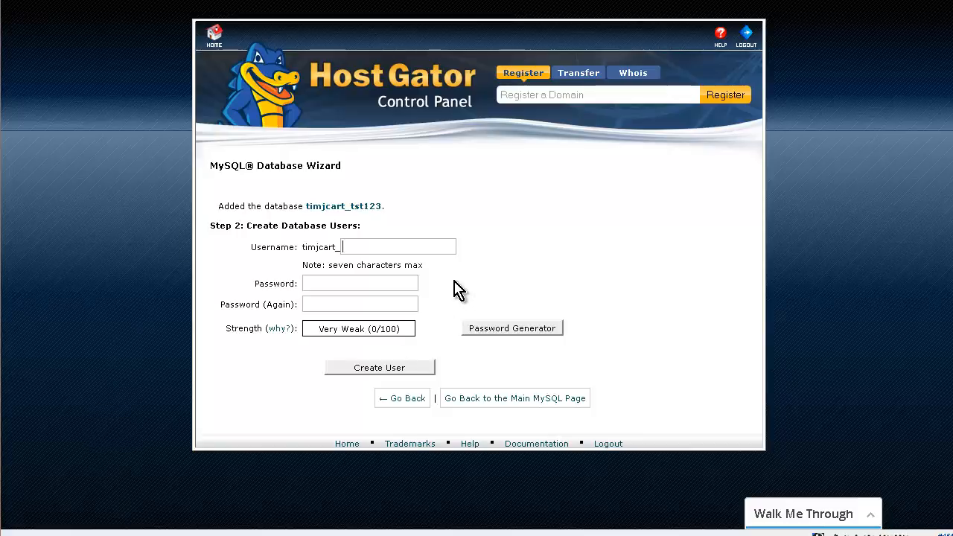
# Create database user tst123 with a copied, generated Very Strong password.
pyautogui.write('tst123')
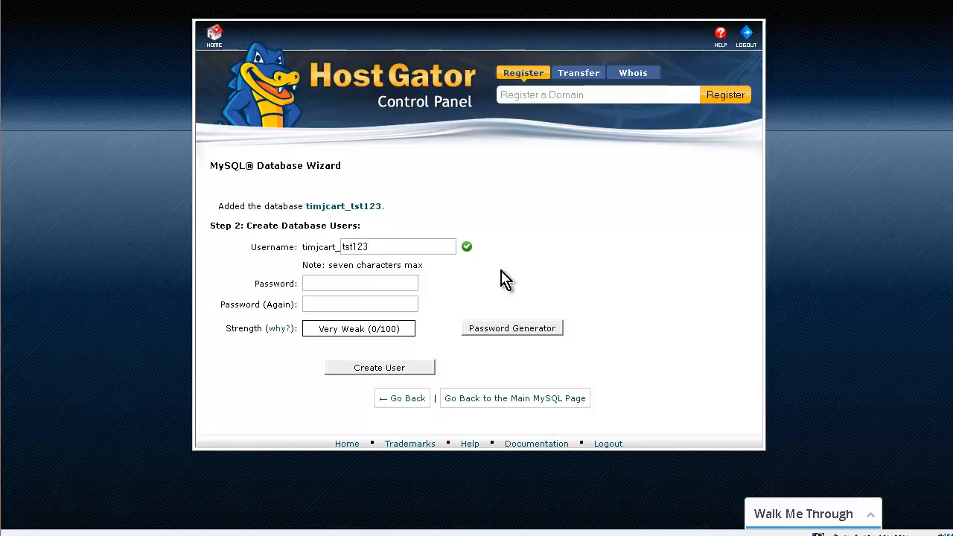
pyautogui.click(365, 285)
pyautogui.click(499, 333)
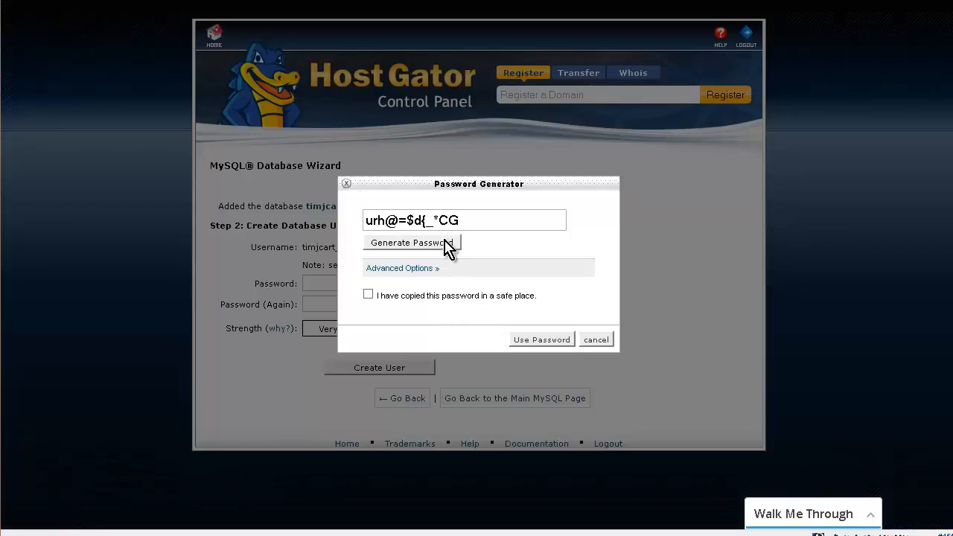
pyautogui.moveTo(472, 220); pyautogui.dragTo(87, 206)
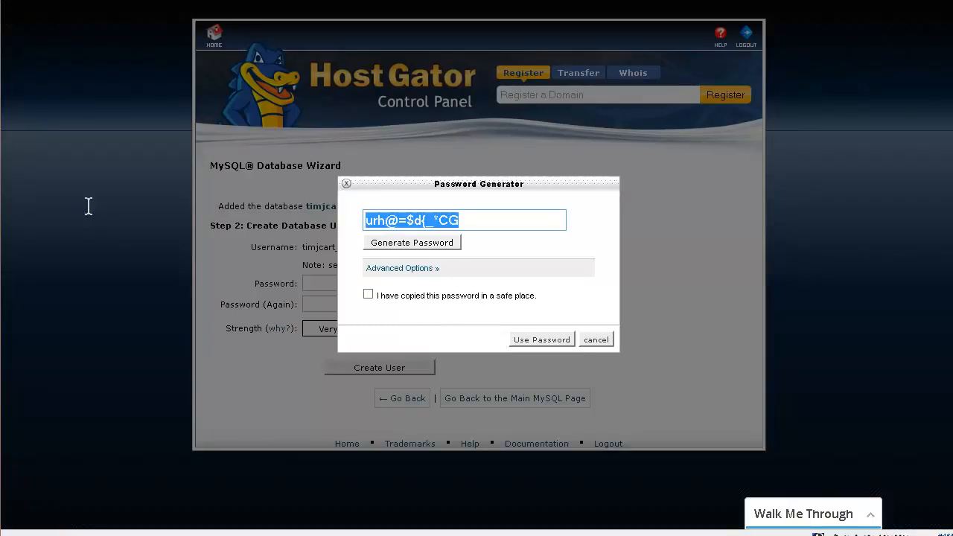
pyautogui.rightClick(409, 227)
pyautogui.click(462, 274)
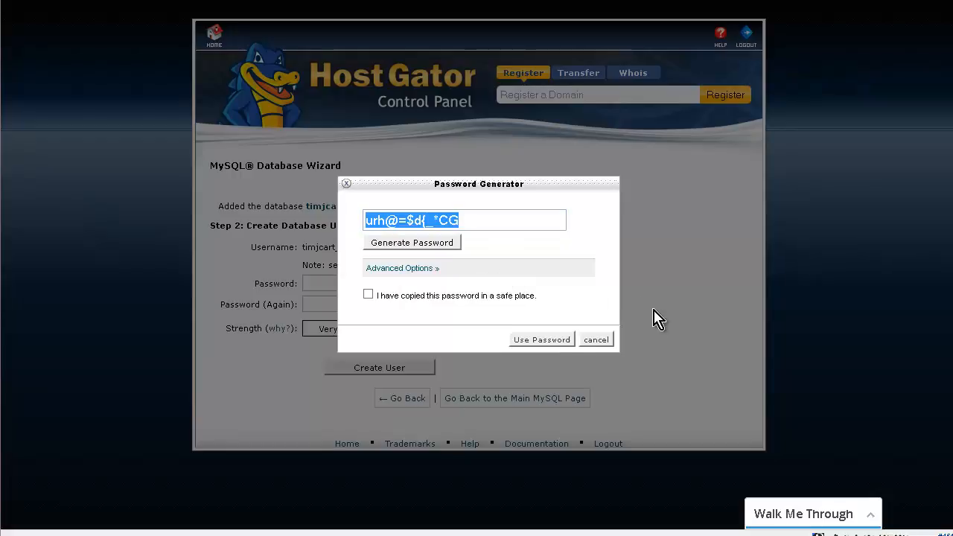
pyautogui.click(368, 294)
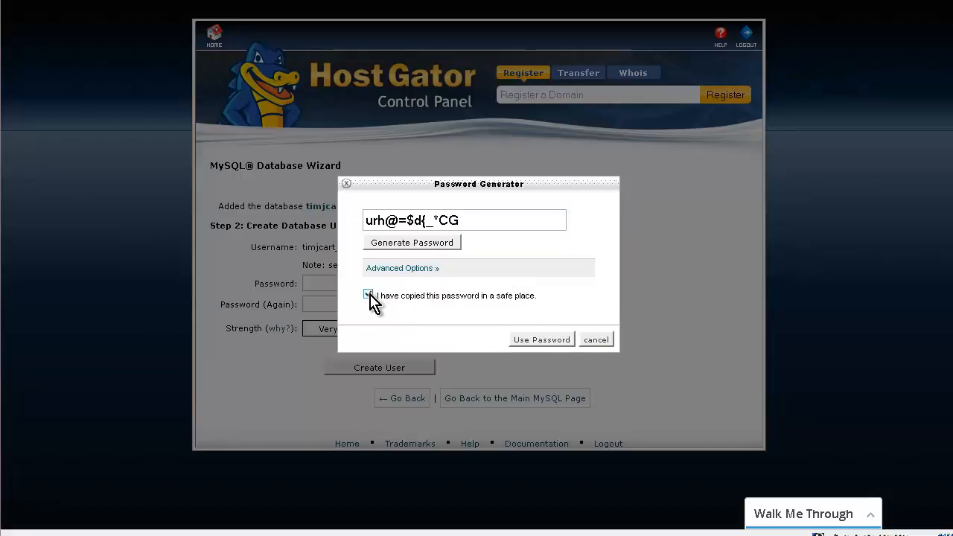
pyautogui.click(543, 341)
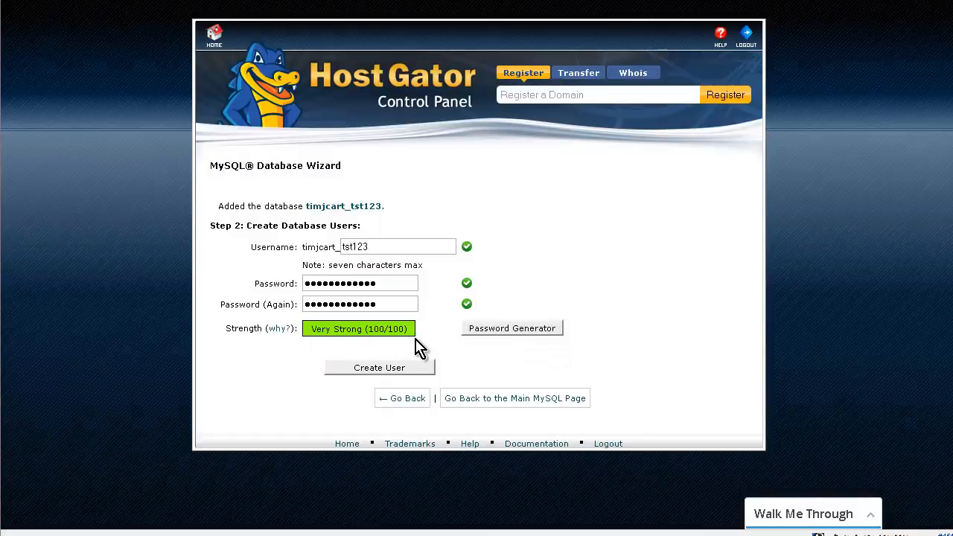
pyautogui.click(407, 370)
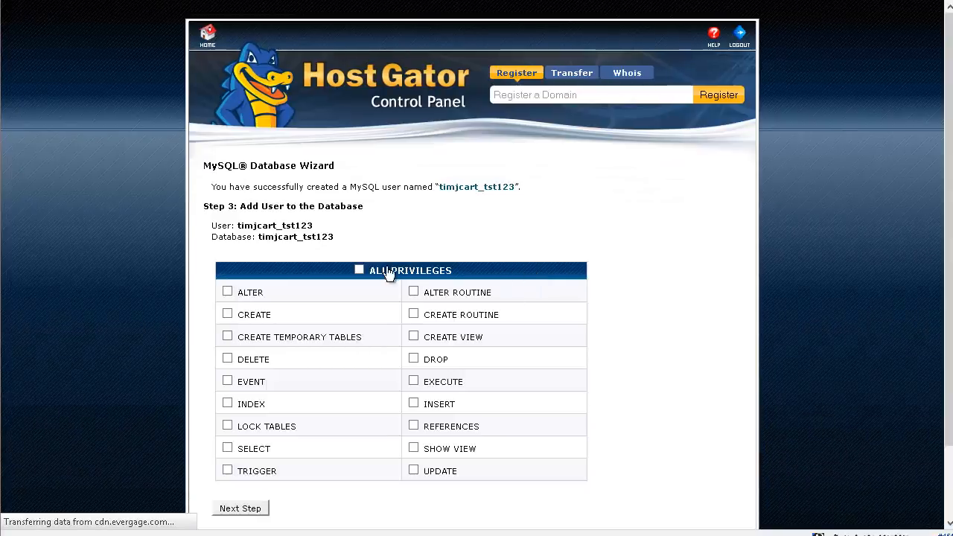
# Grant the tst123 user ALL PRIVILEGES on the tst123 database and finish the wizard.
pyautogui.click(360, 271)
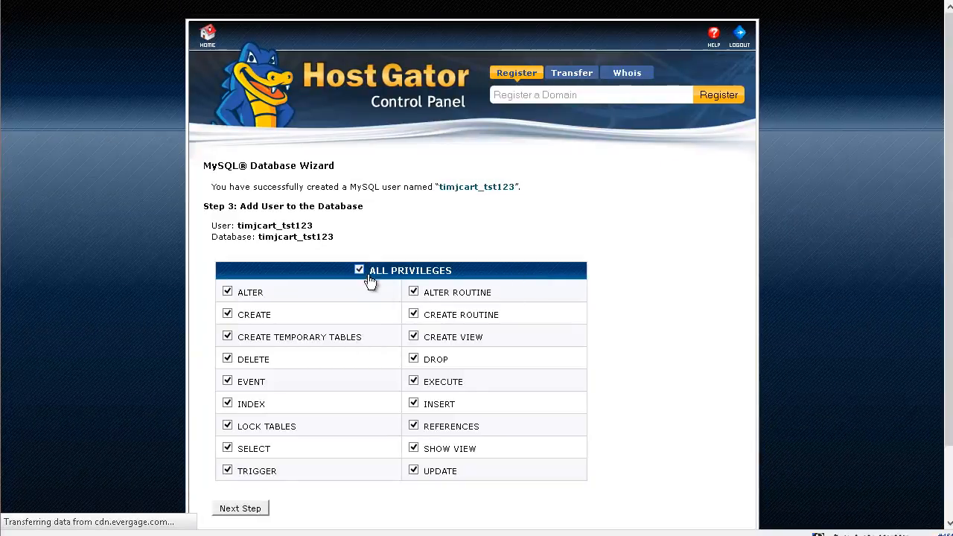
pyautogui.scroll(-2, 521, 396)
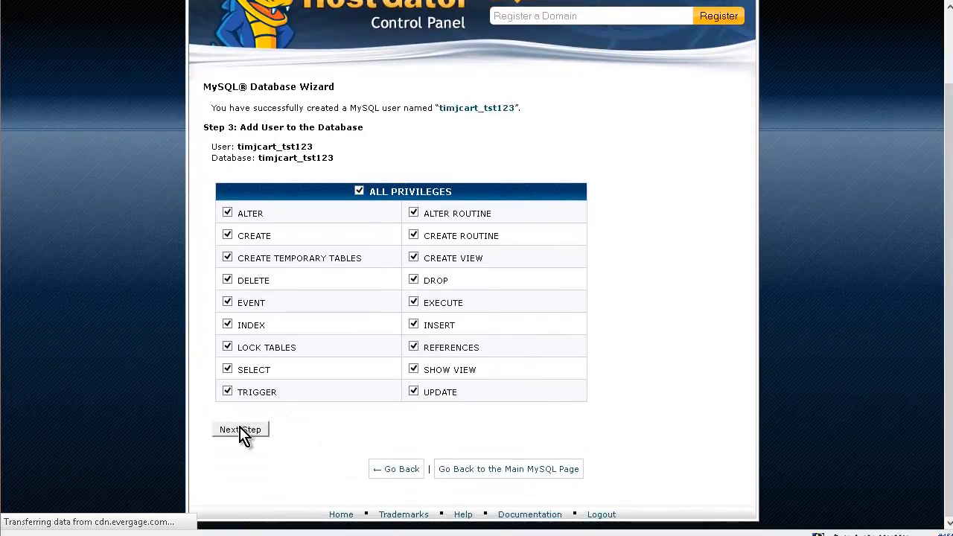
pyautogui.click(240, 430)
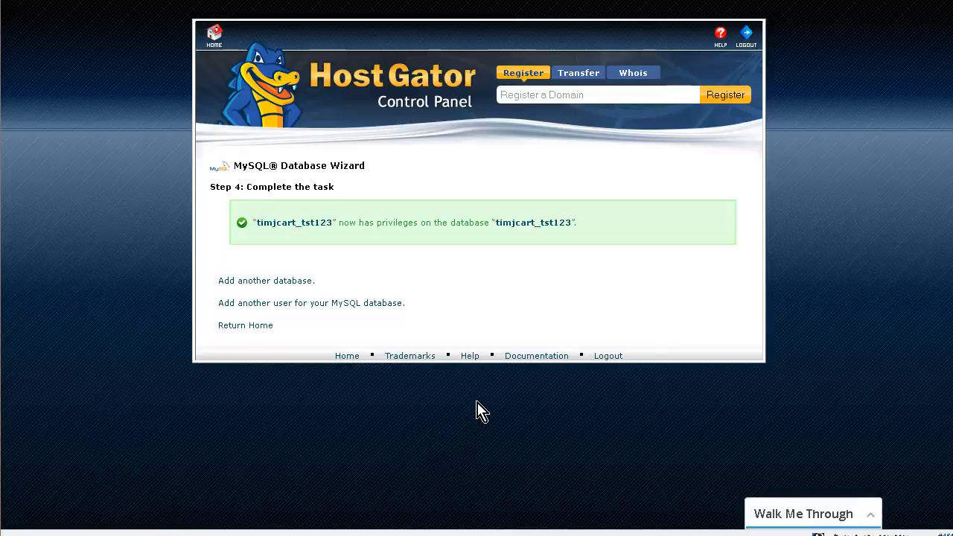
# Save the database password and the user-to-database privileges confirmation into a Notepad note.
pyautogui.hotkey('alt', 'Tab')
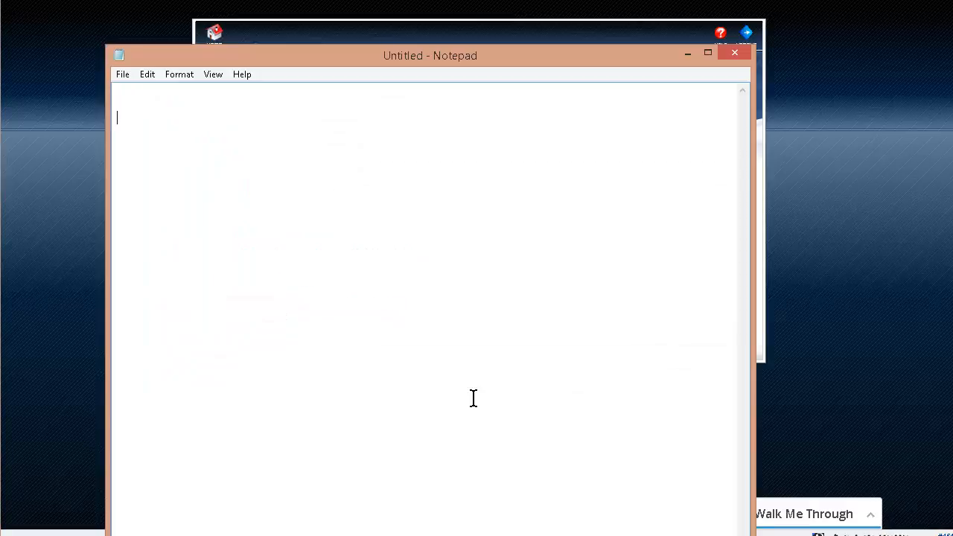
pyautogui.hotkey('ctrl', 'v')
pyautogui.click(52, 231)
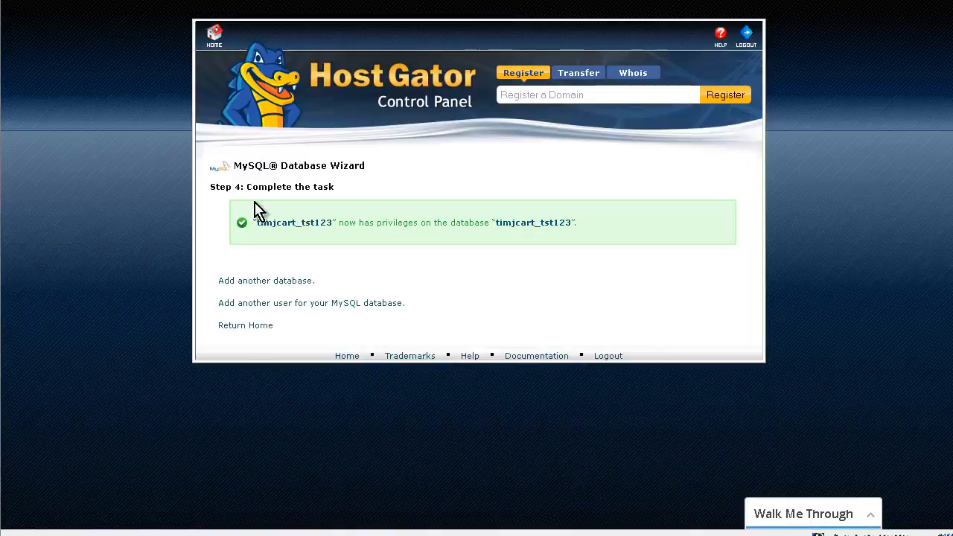
pyautogui.moveTo(253, 215); pyautogui.dragTo(596, 228)
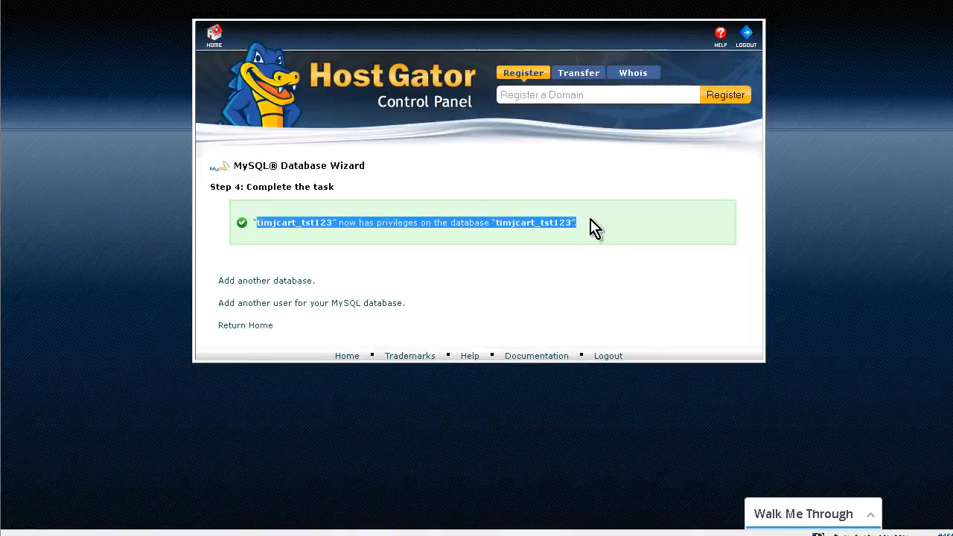
pyautogui.rightClick(542, 223)
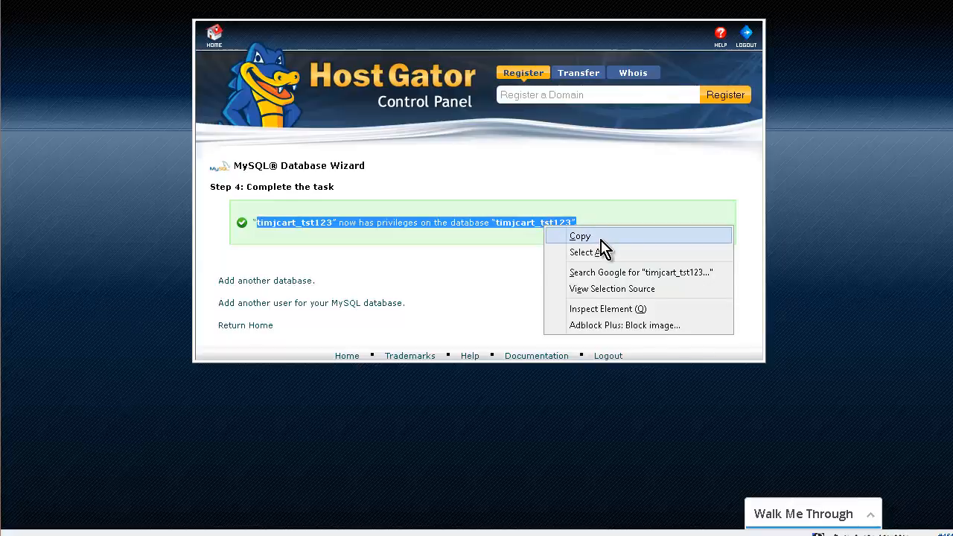
pyautogui.click(600, 237)
pyautogui.click(428, 262)
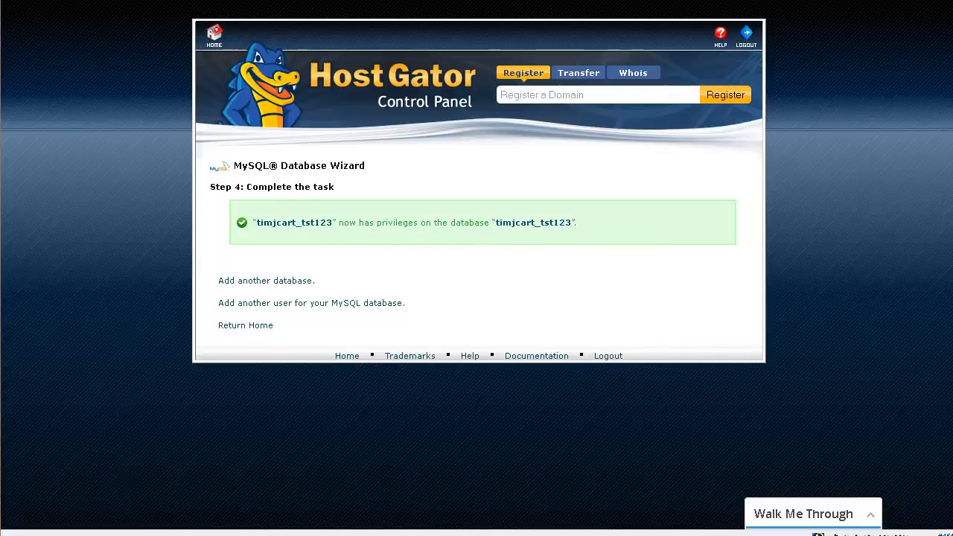
pyautogui.click(461, 534)
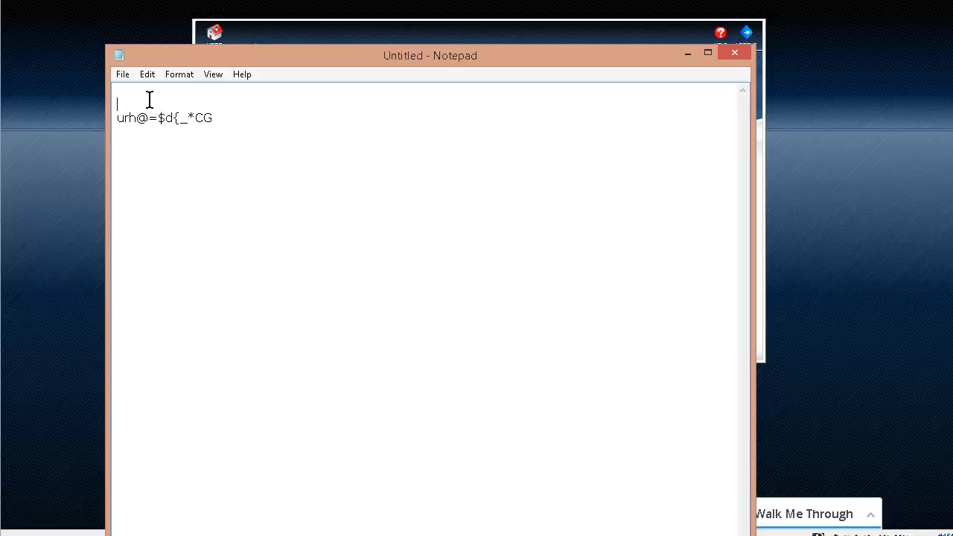
pyautogui.hotkey('ctrl', 'v')
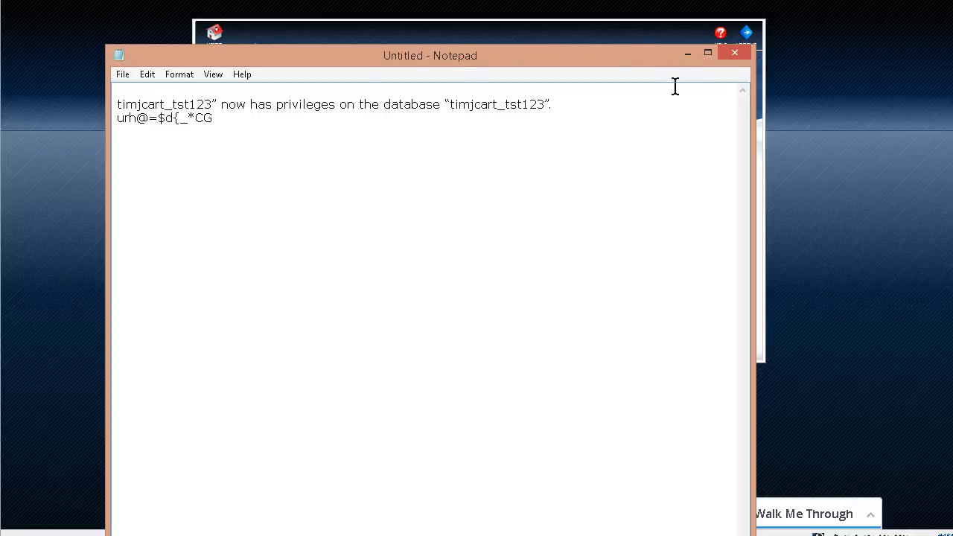
pyautogui.click(275, 535)
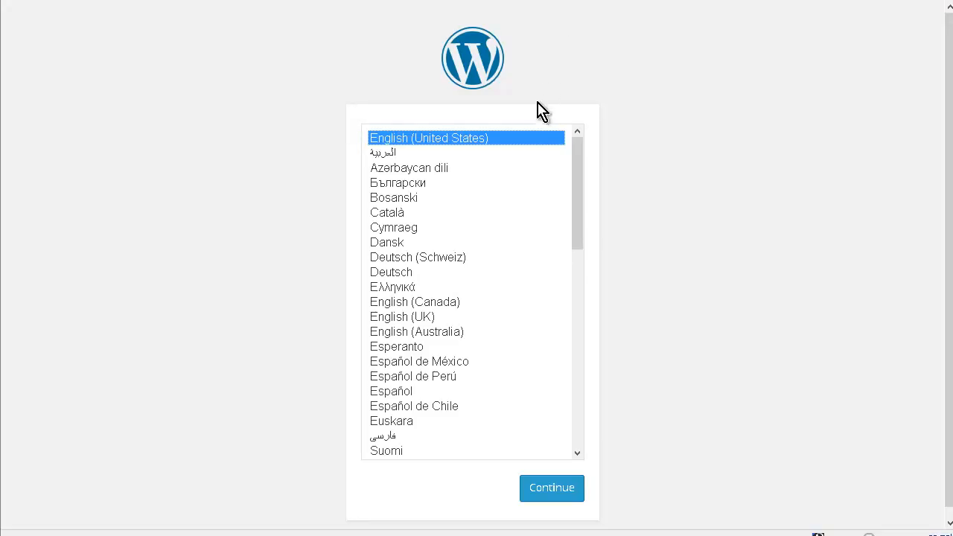
# Keep English (United States) as the installer language and continue.
pyautogui.click(552, 490)
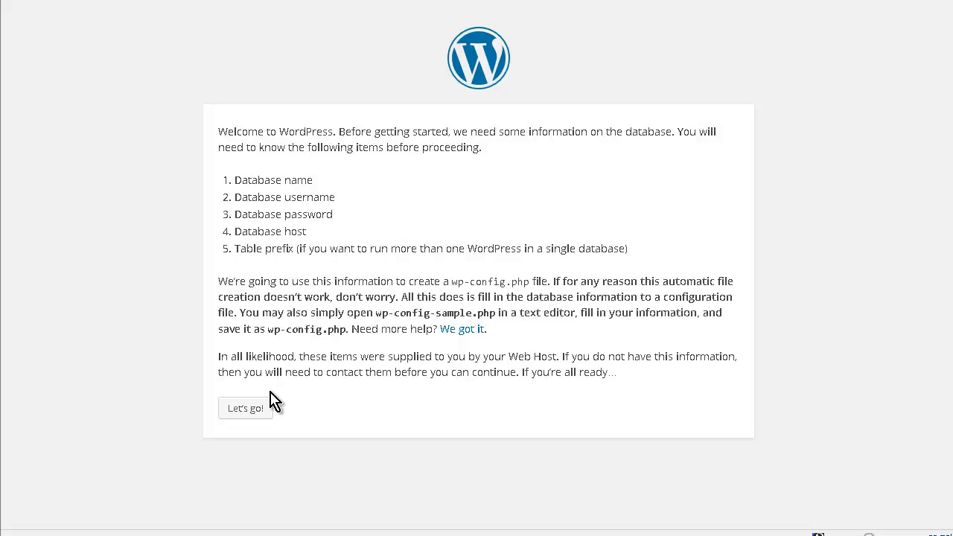
# Open the database details form and paste the saved database password into Password.
pyautogui.click(257, 413)
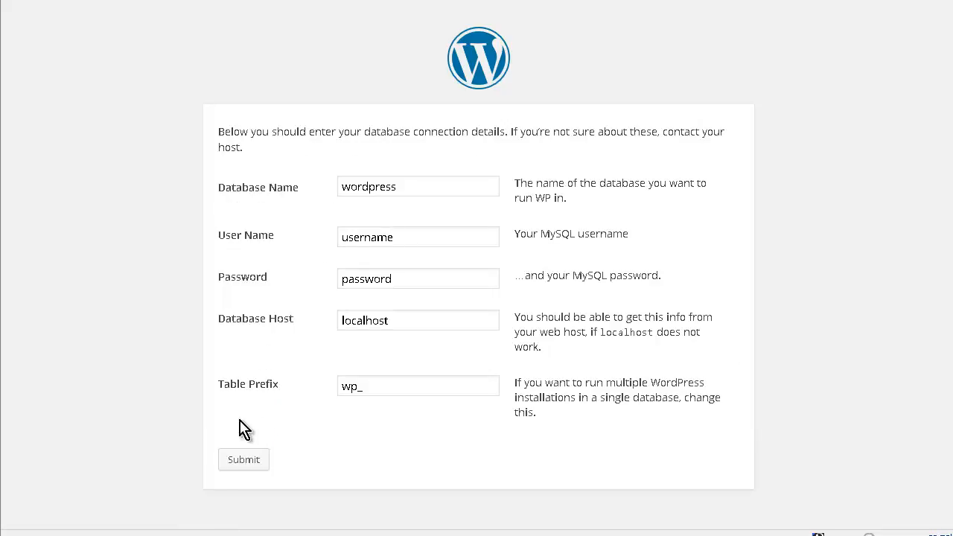
pyautogui.click(298, 534)
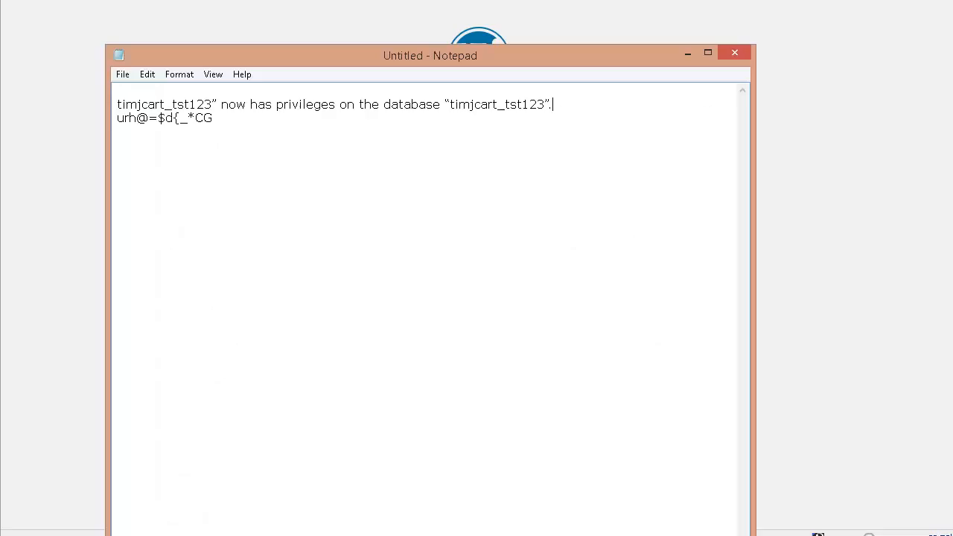
pyautogui.moveTo(213, 119); pyautogui.dragTo(91, 119)
pyautogui.rightClick(159, 120)
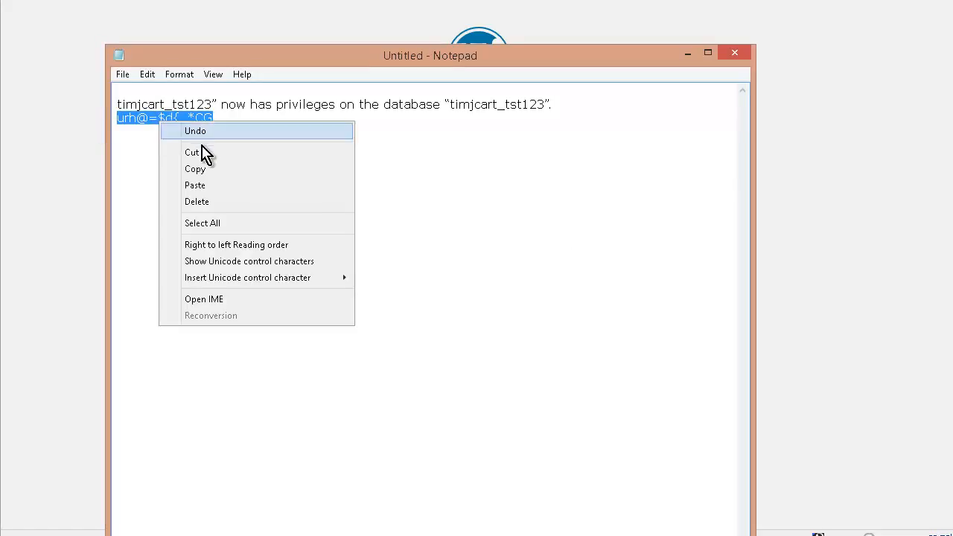
pyautogui.click(162, 169)
pyautogui.click(86, 173)
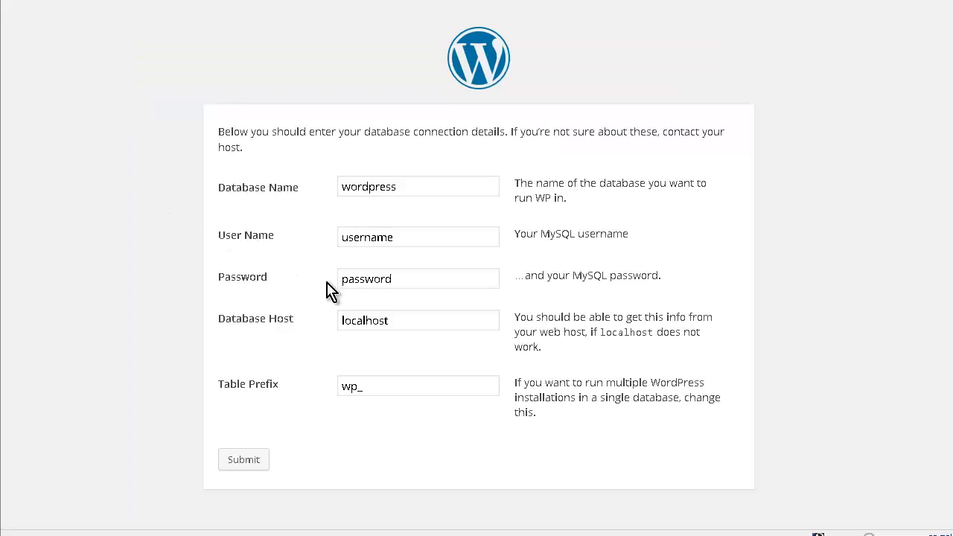
pyautogui.doubleClick(376, 277)
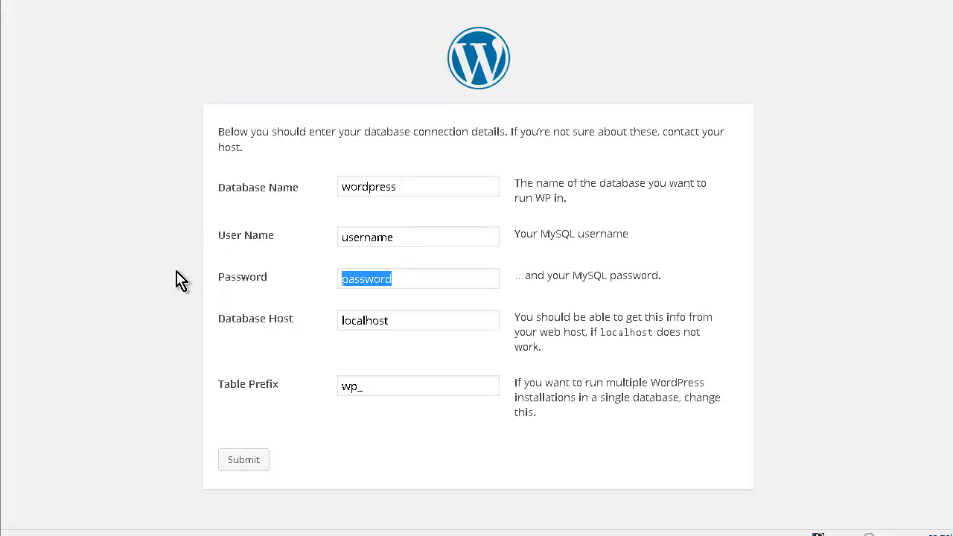
pyautogui.hotkey('ctrl', 'v')
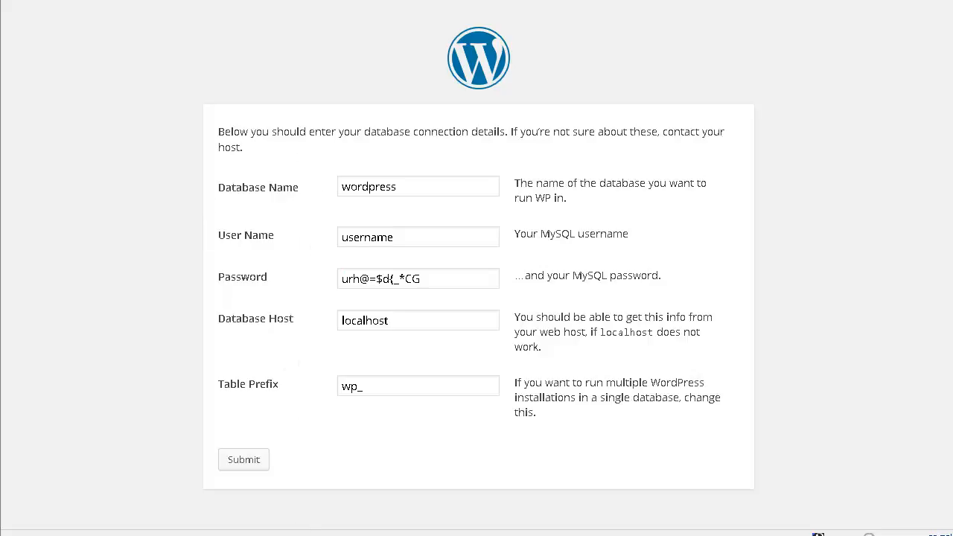
# Paste the saved database name from Notepad into both Database Name and User Name.
pyautogui.hotkey('alt', 'Tab')
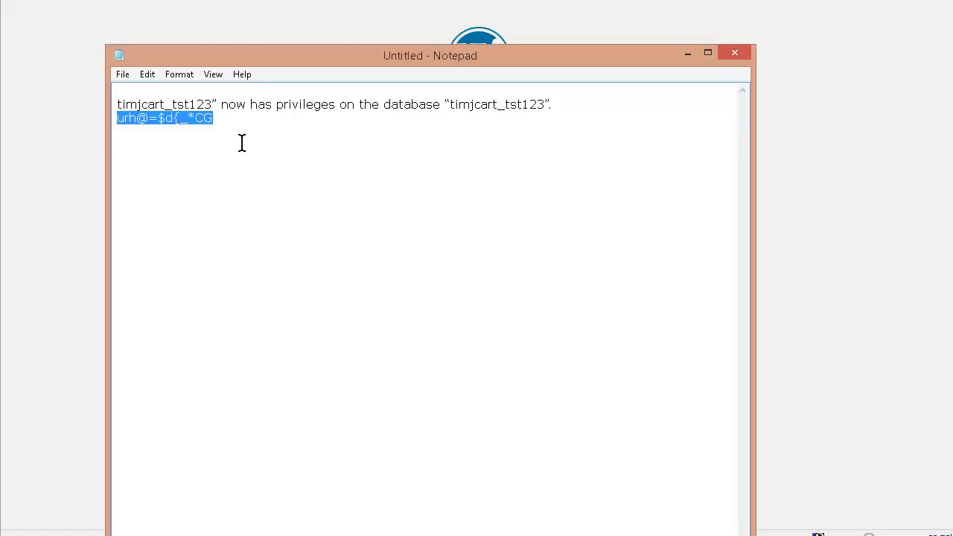
pyautogui.moveTo(212, 105); pyautogui.dragTo(117, 102)
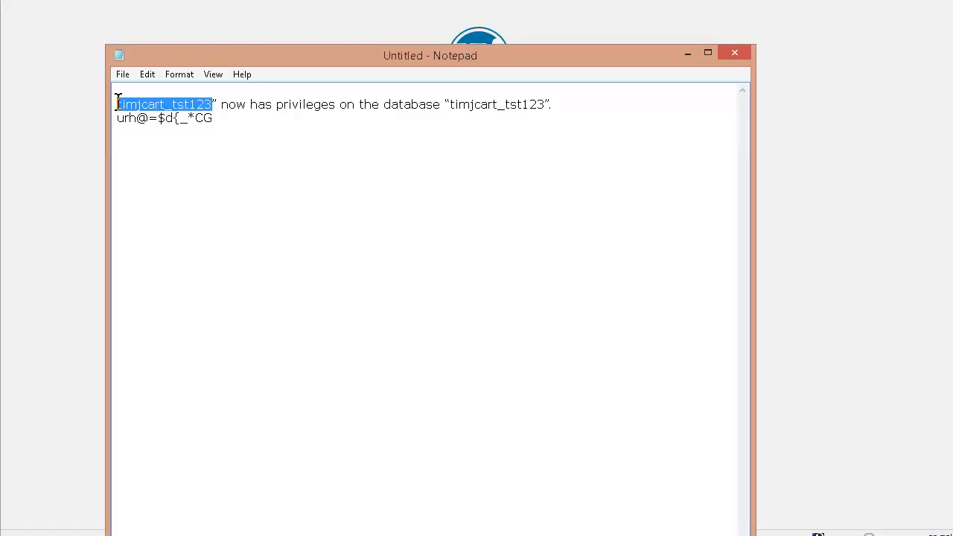
pyautogui.rightClick(144, 109)
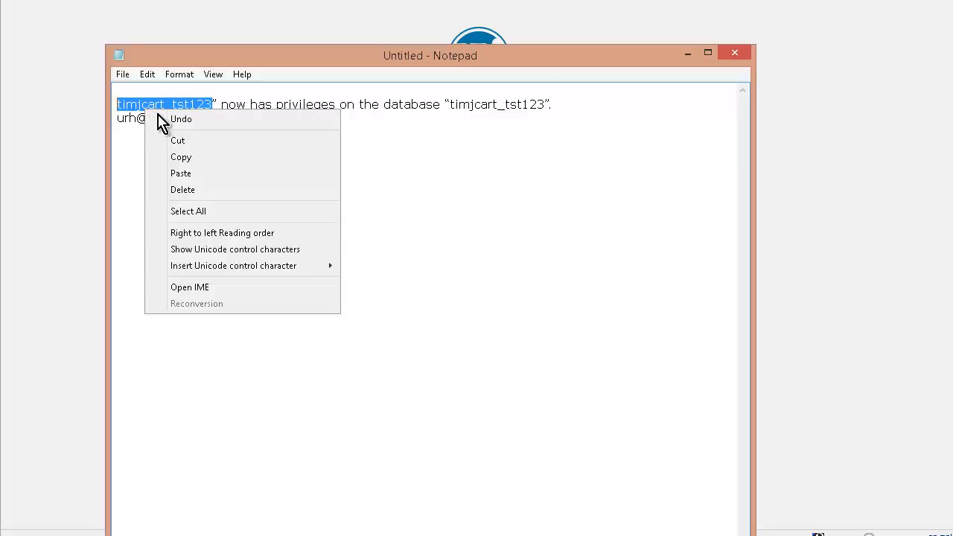
pyautogui.click(208, 157)
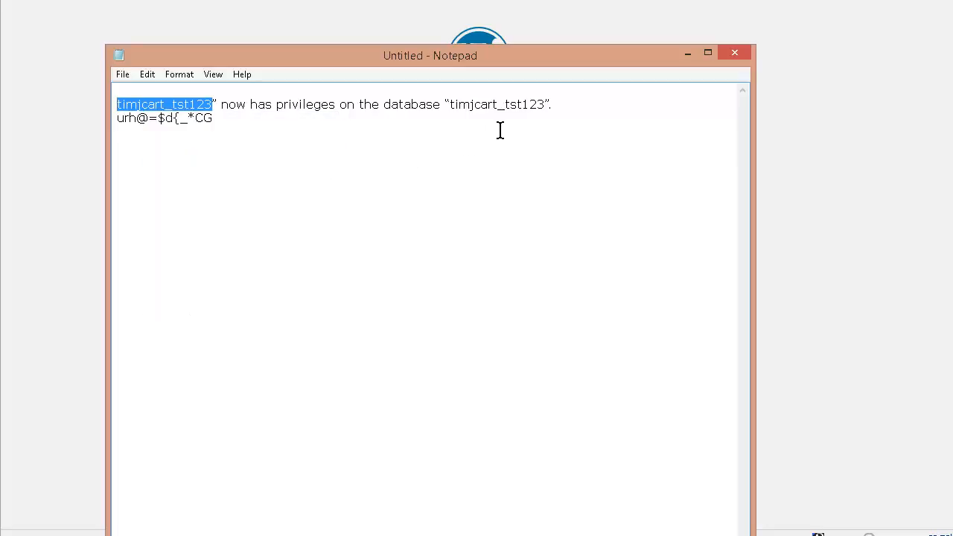
pyautogui.click(545, 107)
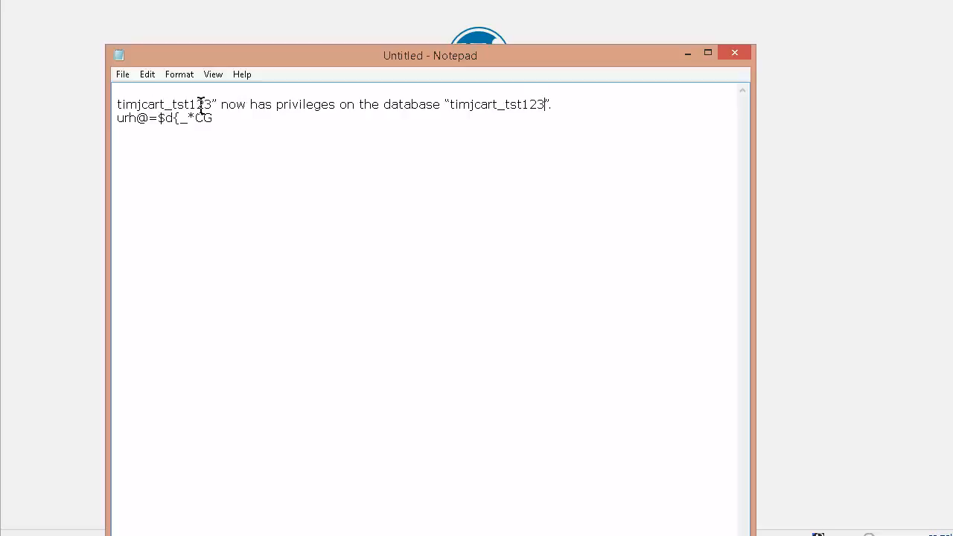
pyautogui.click(86, 145)
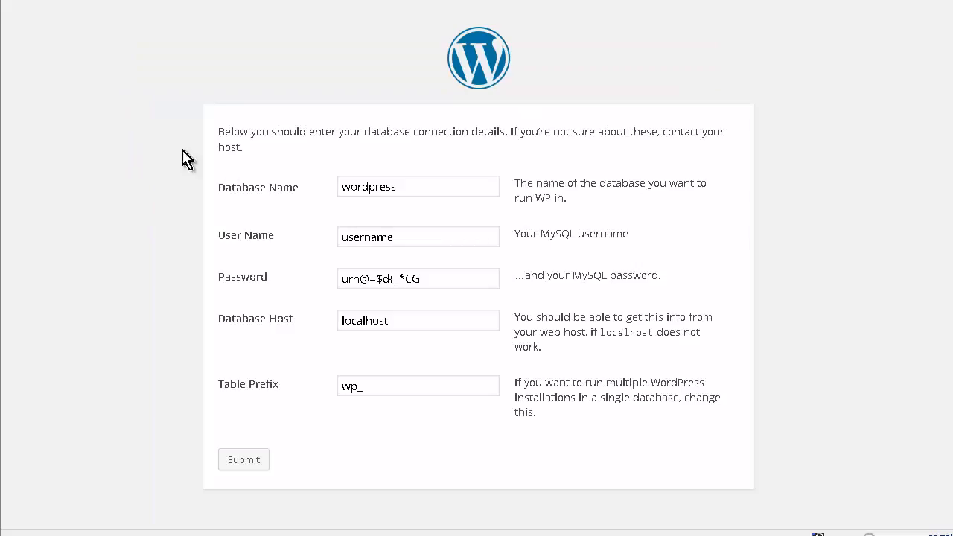
pyautogui.doubleClick(386, 184)
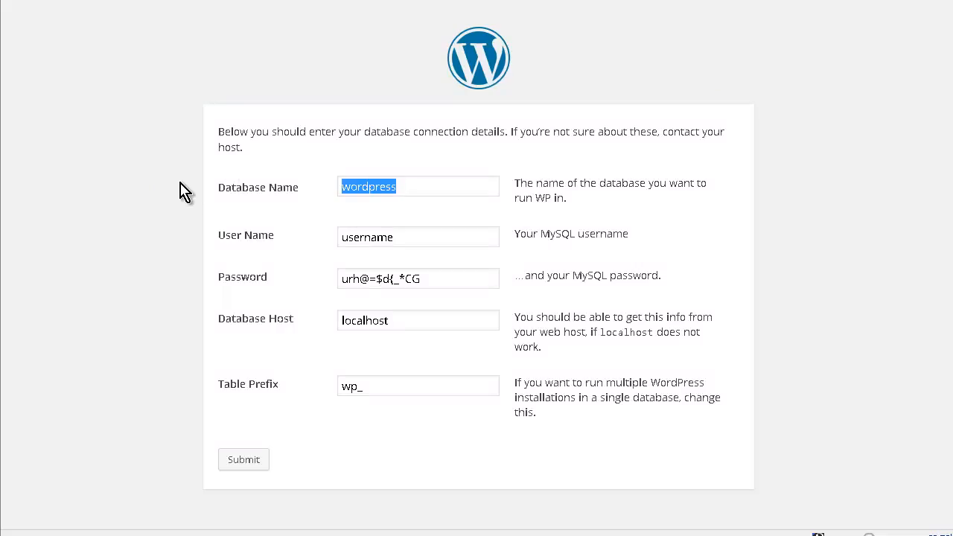
pyautogui.hotkey('ctrl', 'v')
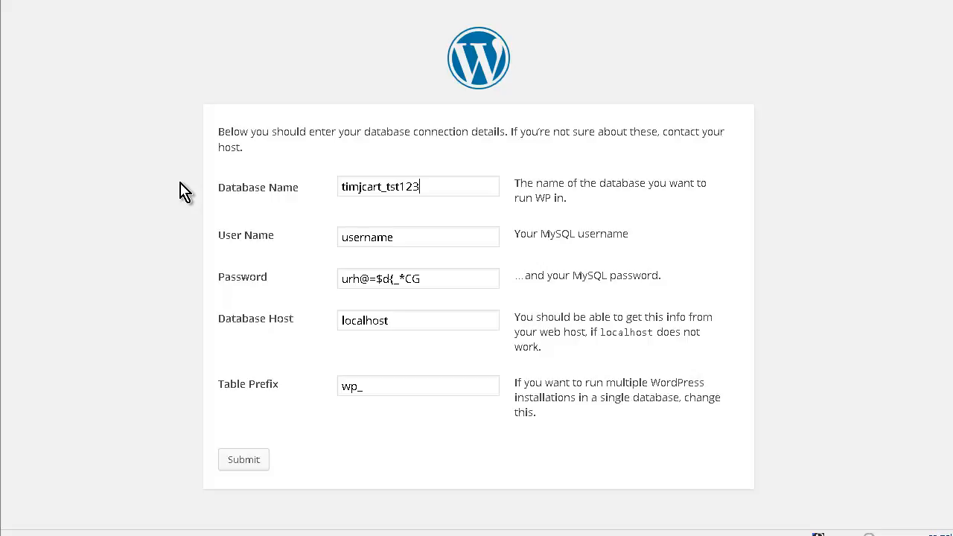
pyautogui.press('Tab')
pyautogui.hotkey('ctrl', 'v')
pyautogui.click(414, 320)
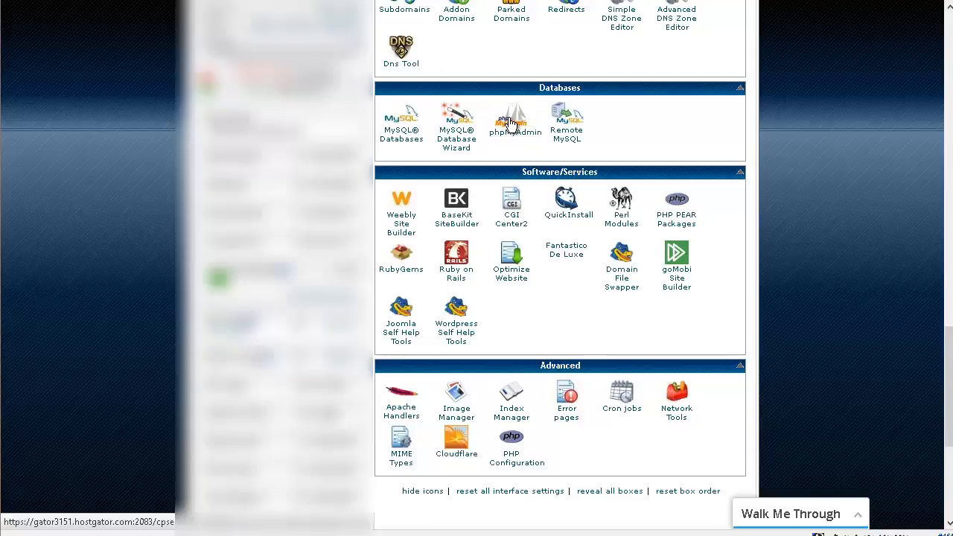
pyautogui.click(509, 123)
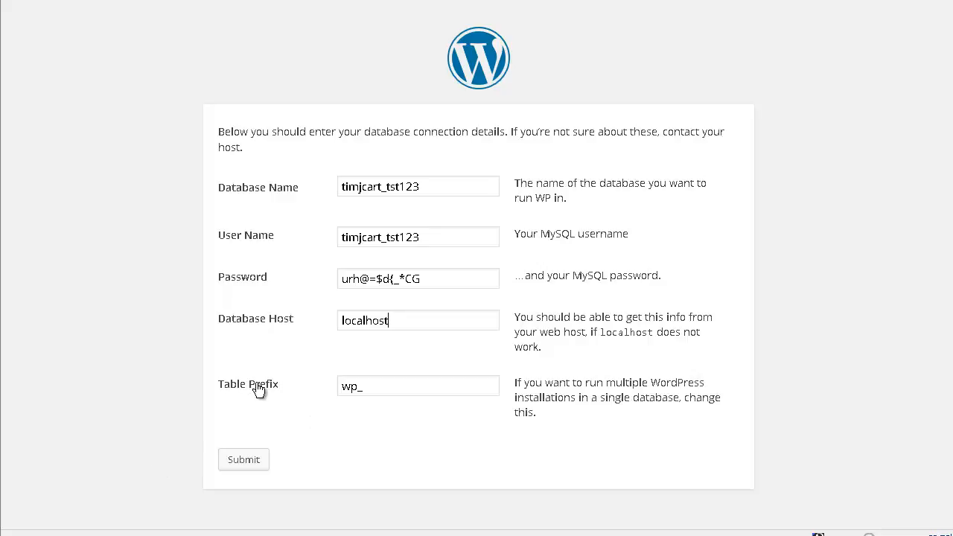
# Change the table prefix from wp_ to m_, submit the details, and run the install.
pyautogui.doubleClick(355, 387)
pyautogui.write('mt_')
pyautogui.click(257, 461)
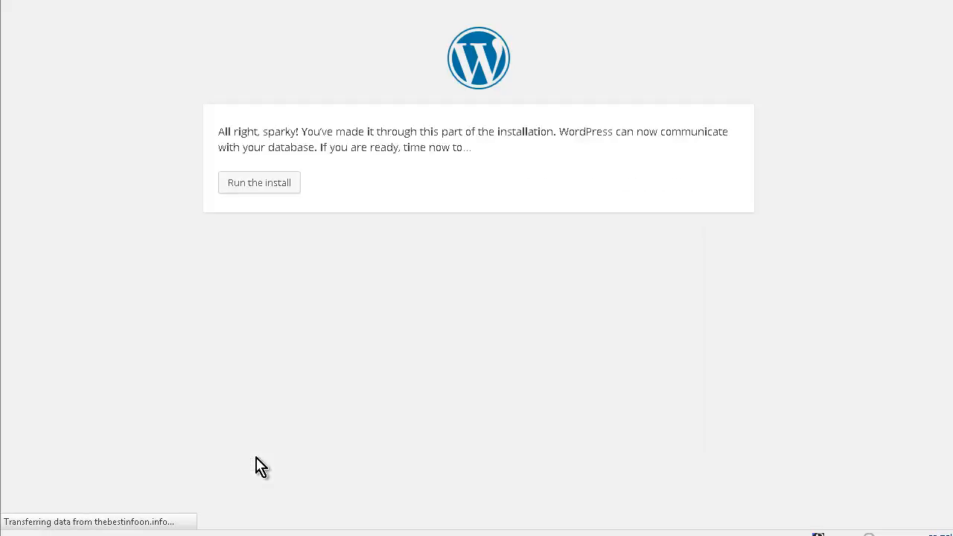
pyautogui.click(261, 184)
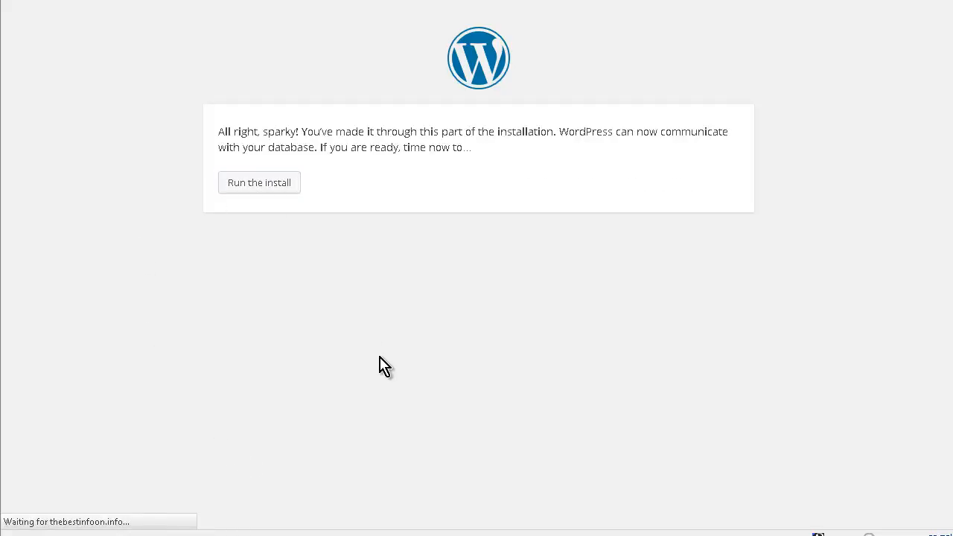
# Enter site title The Test Site plus admin username, password and e-mail, then install WordPress.
pyautogui.scroll(-1, 378, 356)
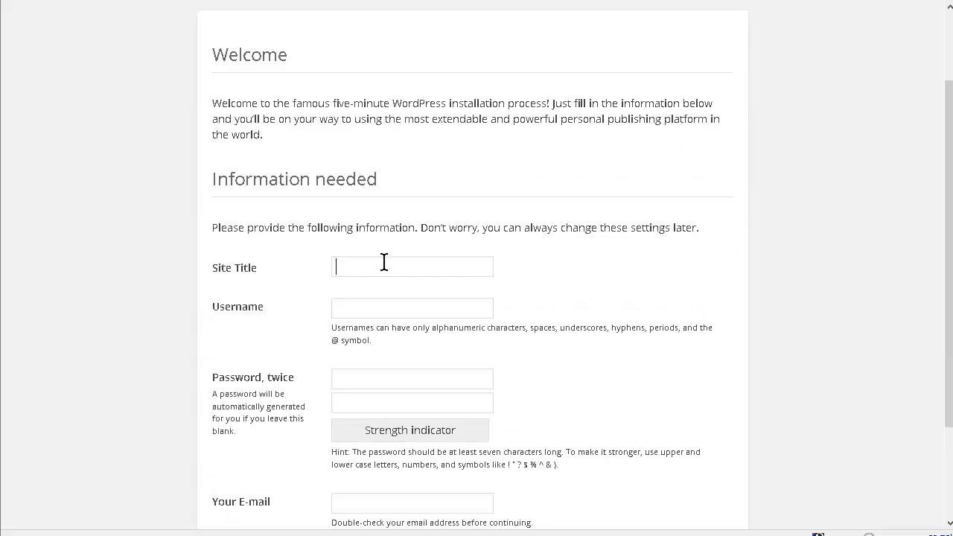
pyautogui.write('The Test Site')
pyautogui.scroll(-3, 384, 259)
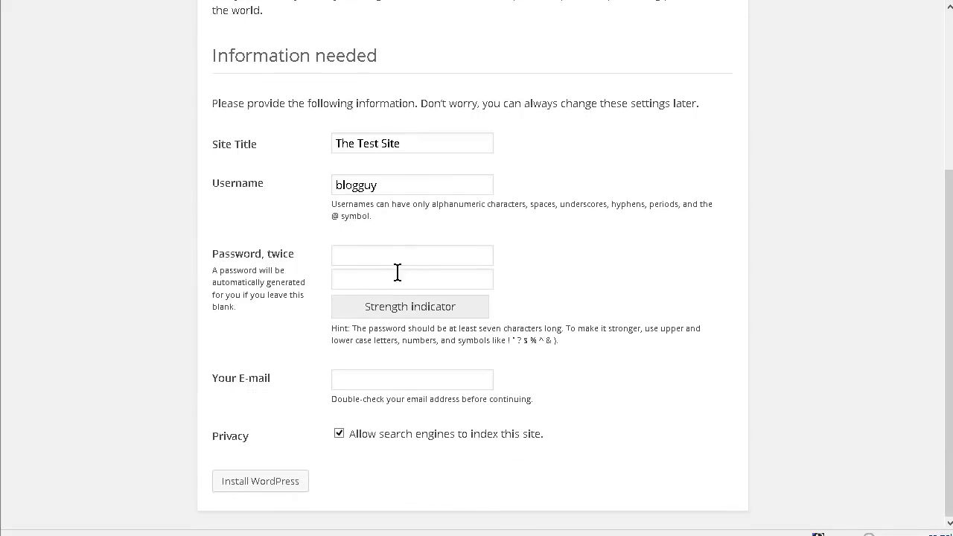
pyautogui.press('Tab')
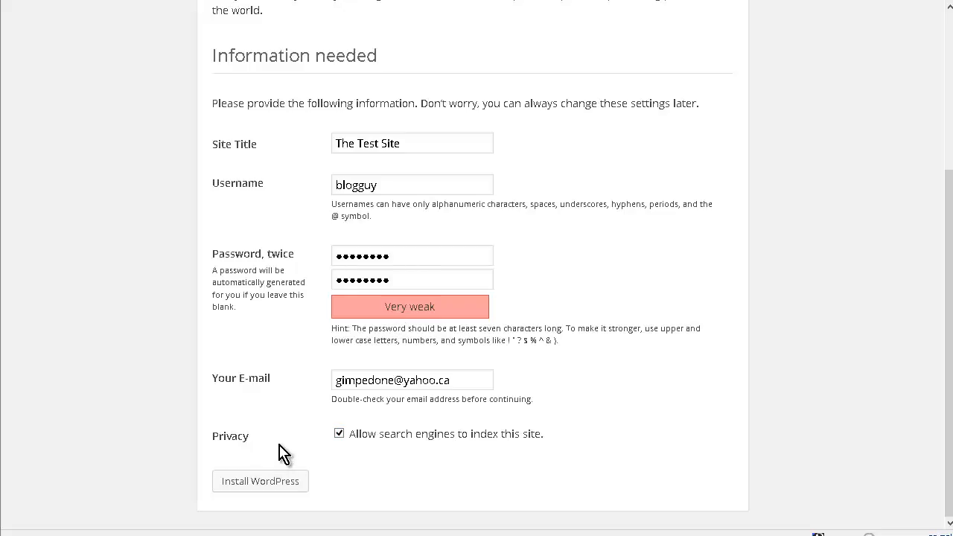
pyautogui.click(267, 483)
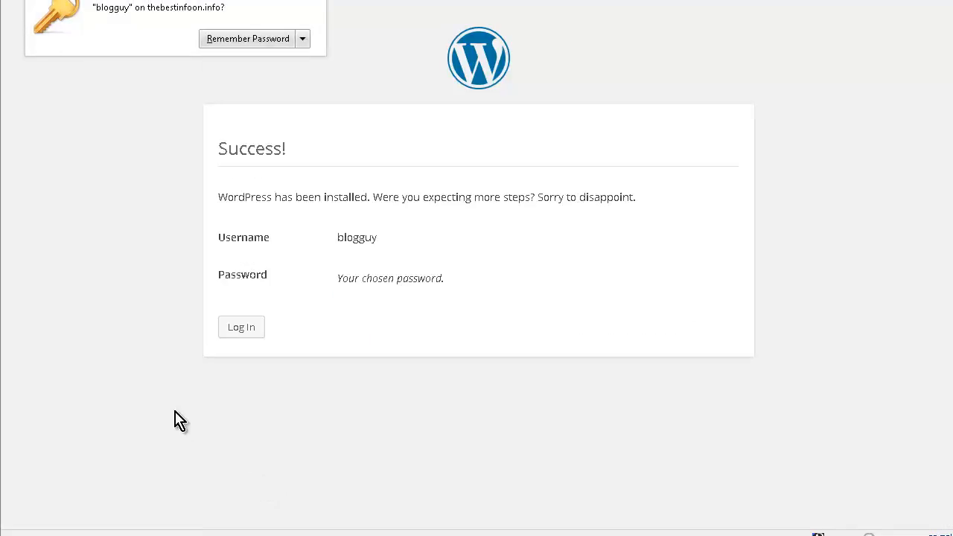
# Log in as the new admin with Remember Me ticked, letting the browser save the password.
pyautogui.click(250, 336)
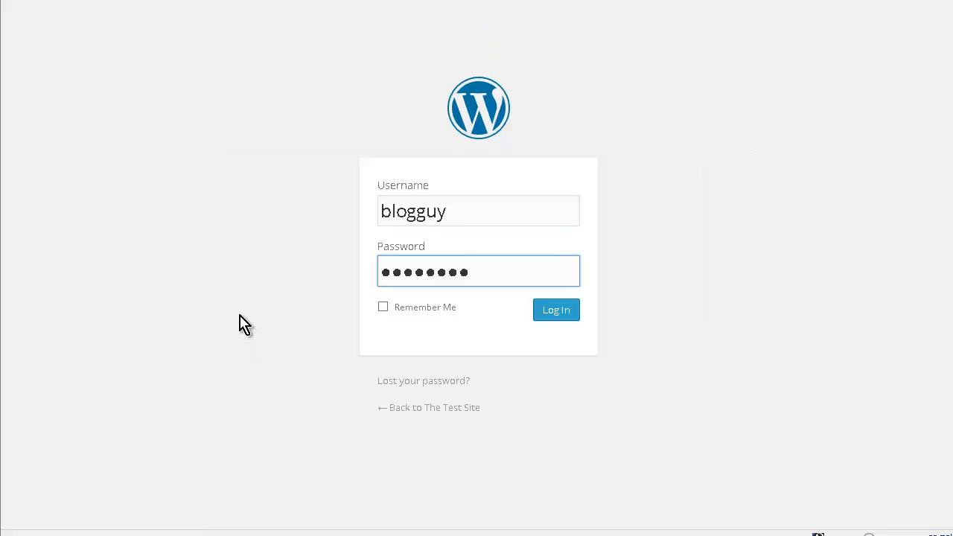
pyautogui.click(382, 308)
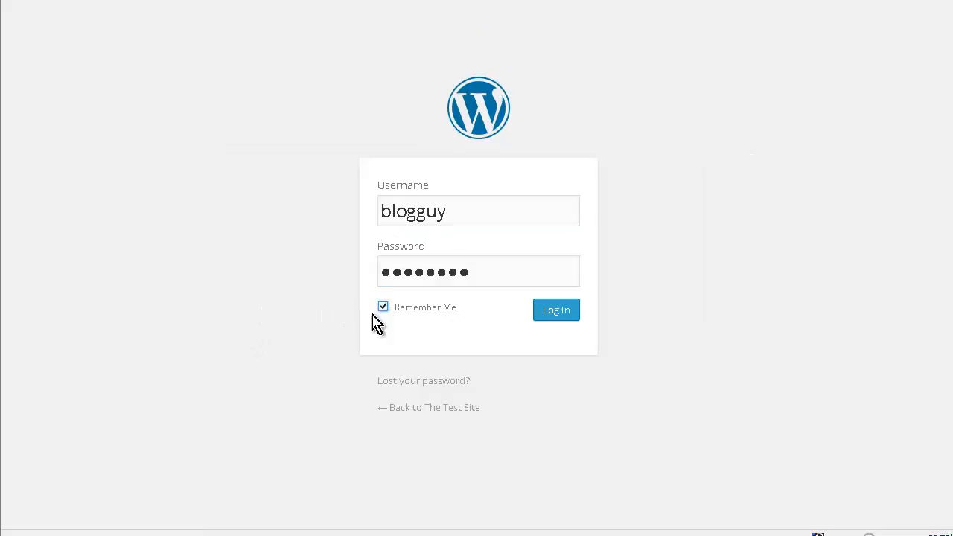
pyautogui.click(559, 312)
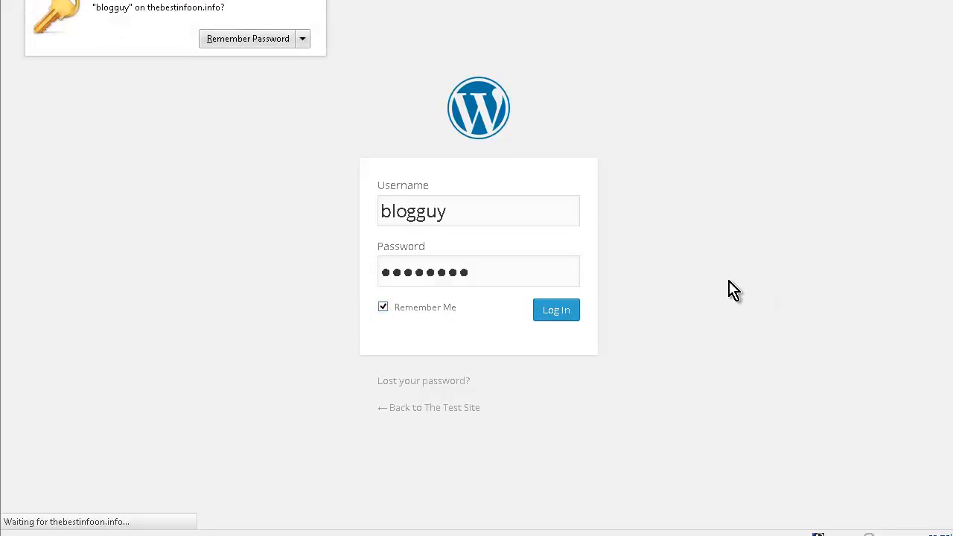
pyautogui.click(259, 40)
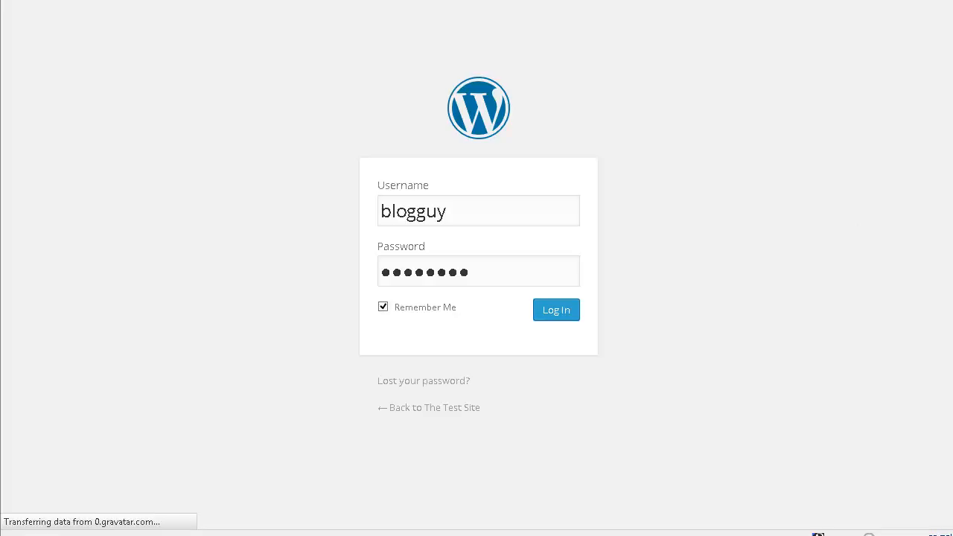